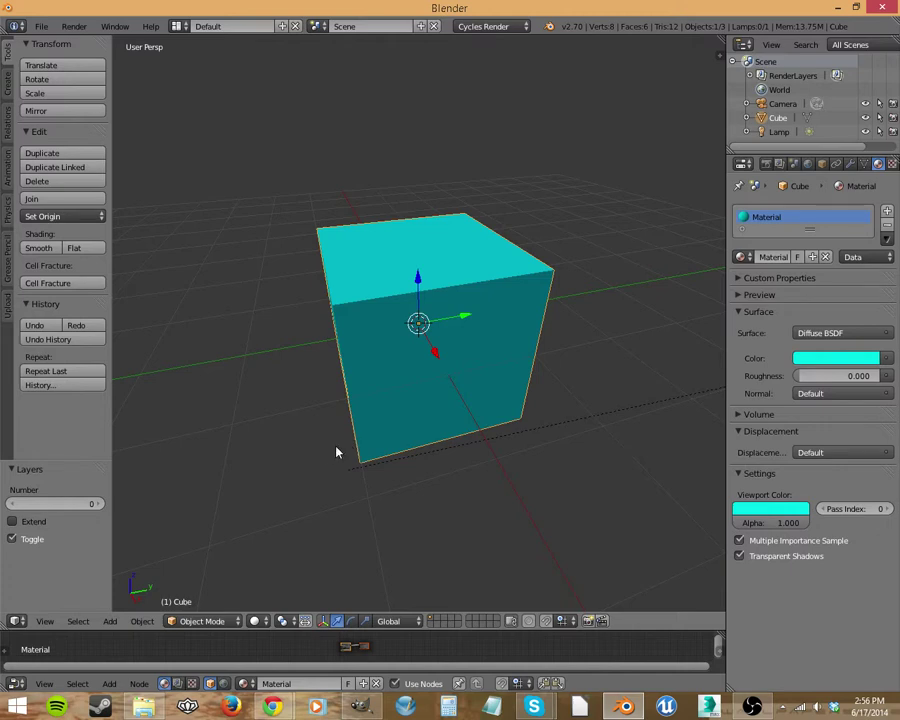
# - Orbit around the default cube and switch it into Edit Mode
pyautogui.moveTo(331, 528); pyautogui.dragTo(435, 471, button='middle')
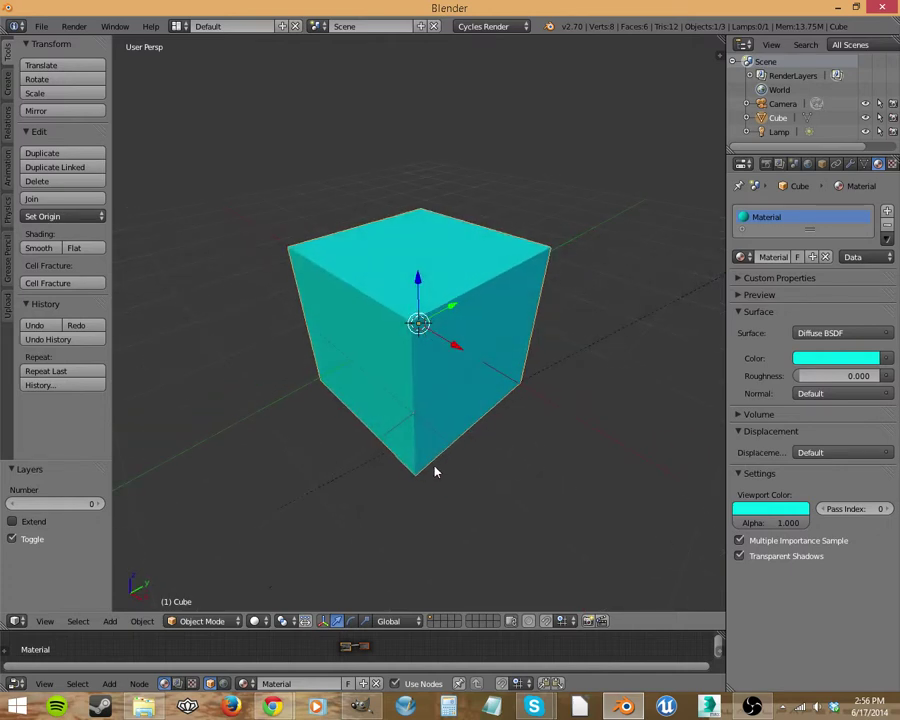
pyautogui.moveTo(510, 402); pyautogui.dragTo(462, 412, button='middle')
pyautogui.press('Tab')
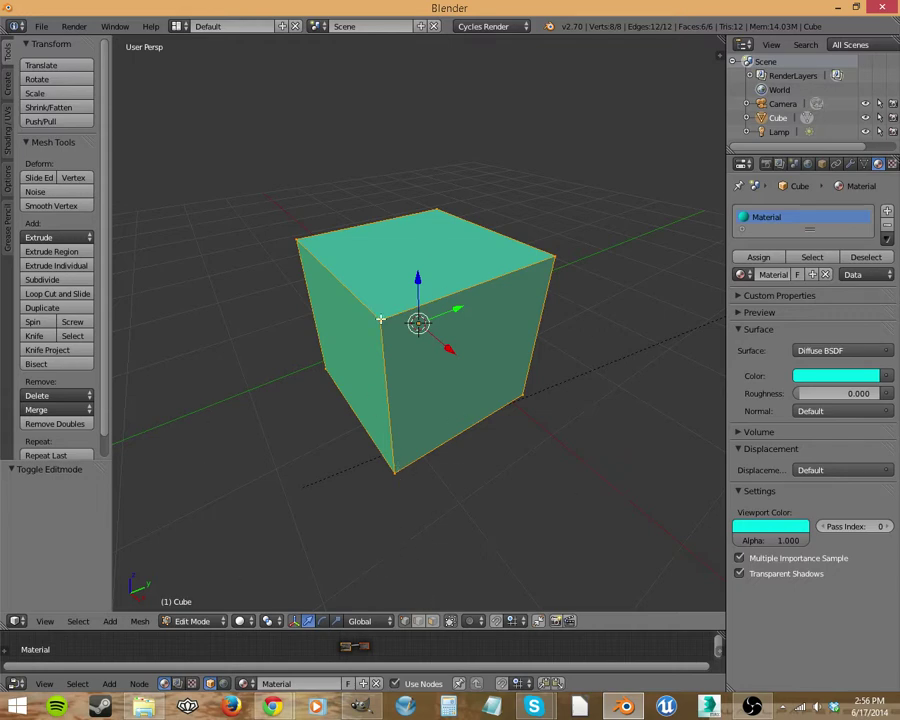
# - Turn on the Screencast Keys display from the viewport's side panel
pyautogui.press('n')
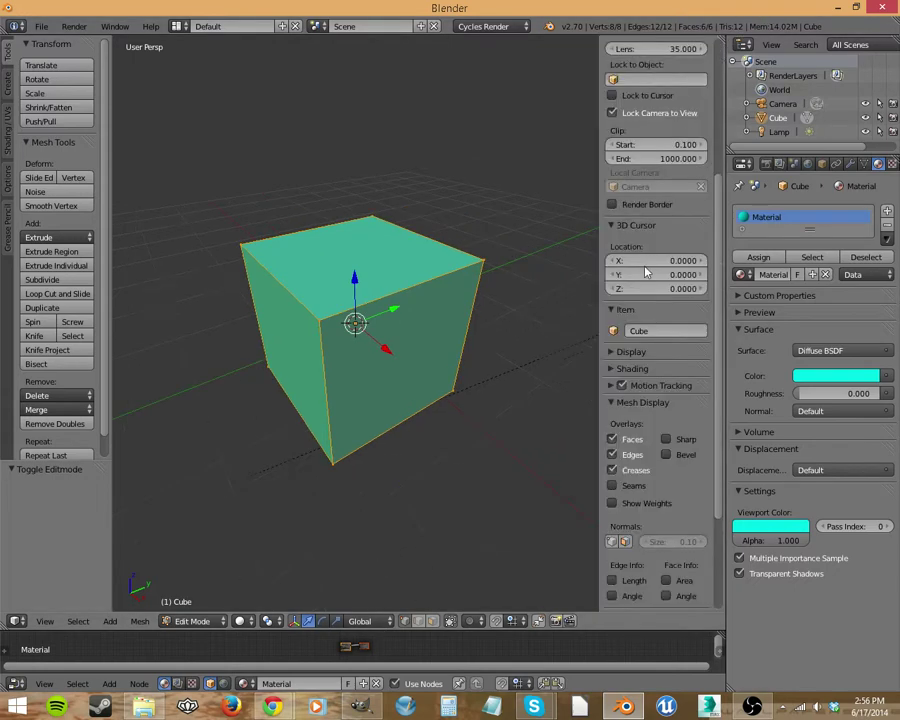
pyautogui.scroll(-5, 630, 400)
pyautogui.click(618, 598)
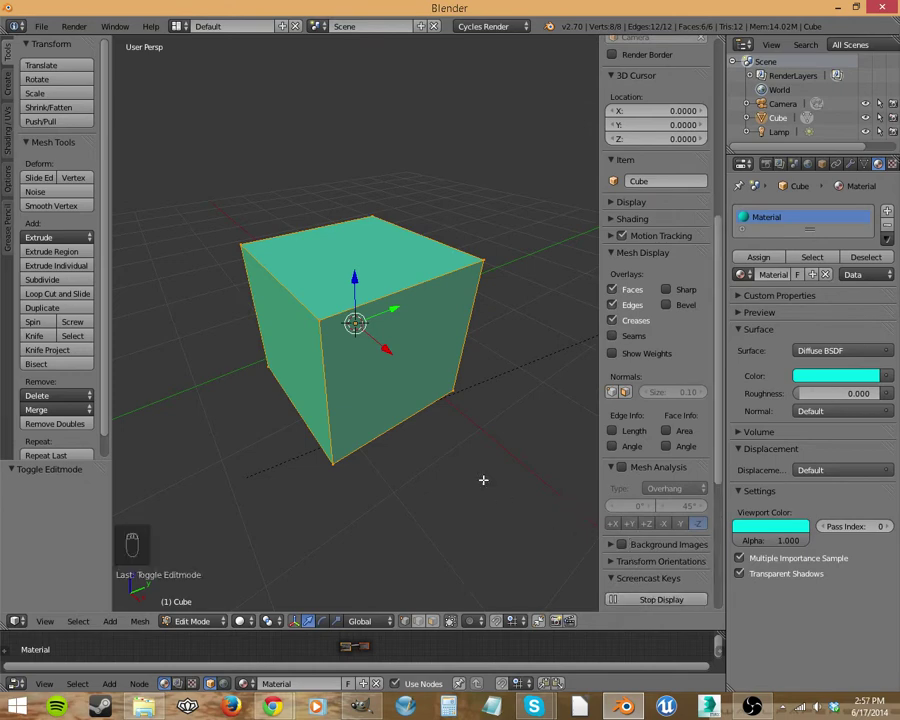
pyautogui.press('n')
# - Select the cube's front top edge in edge mode, try a V rip, then cancel it
pyautogui.rightClick(382, 320)
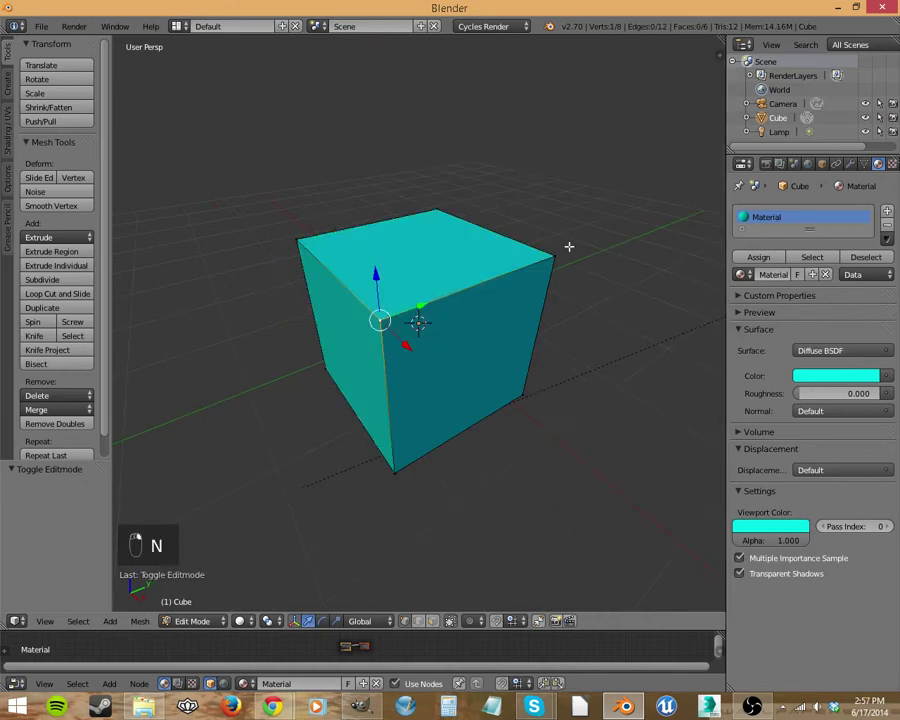
pyautogui.click(418, 621)
pyautogui.rightClick(439, 291)
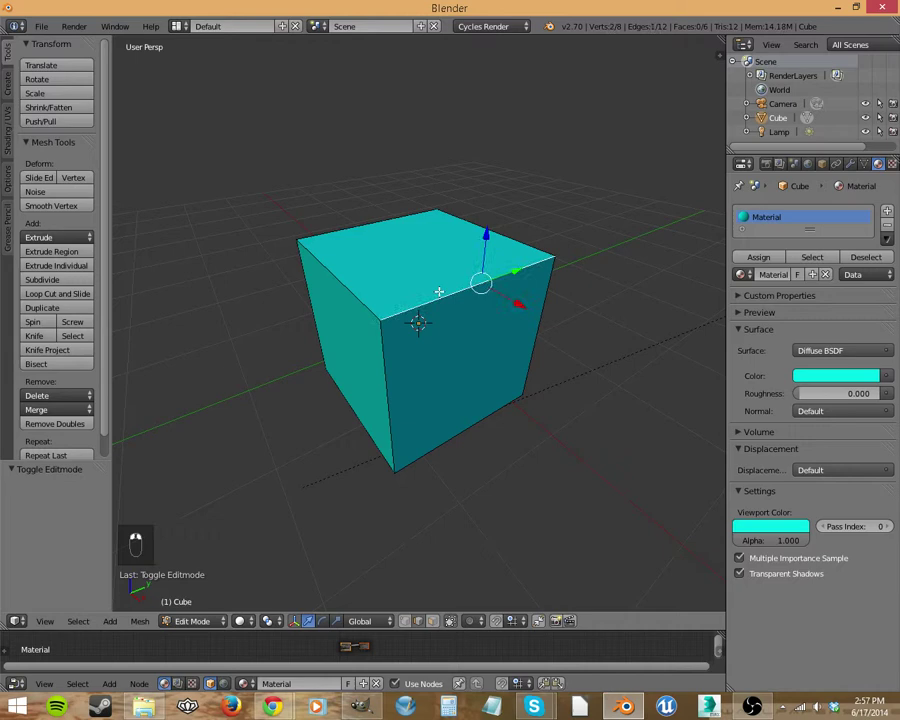
pyautogui.moveTo(439, 291); pyautogui.dragTo(565, 498, button='middle')
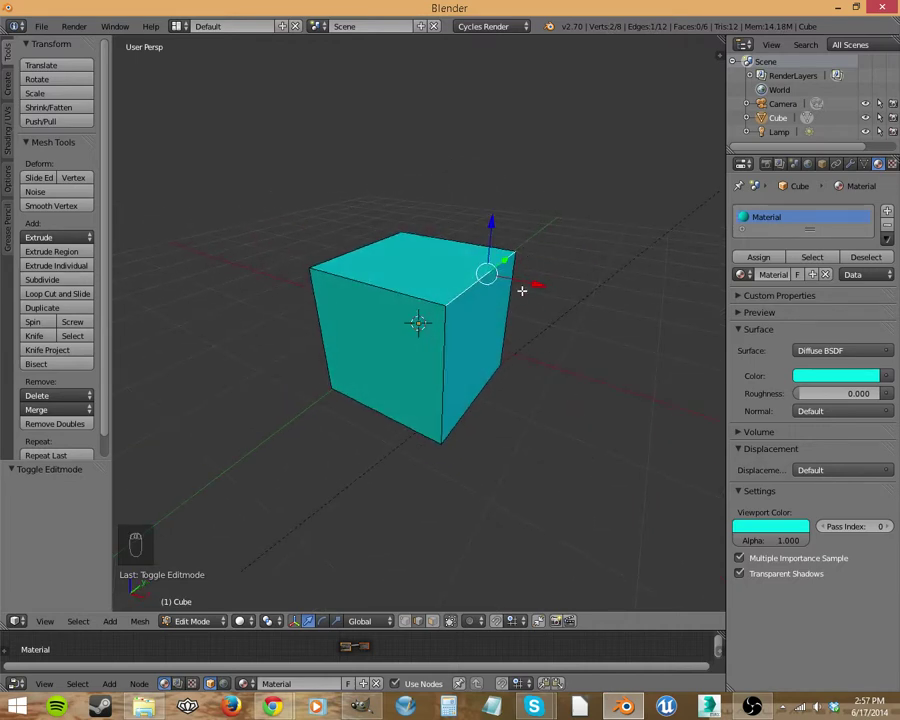
pyautogui.press('v')
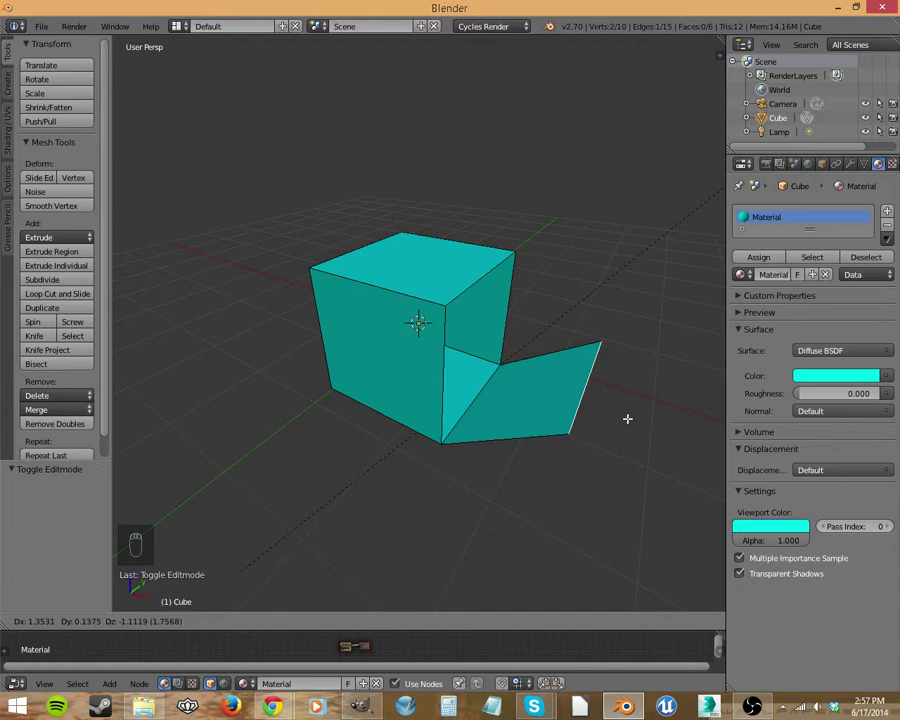
pyautogui.rightClick(627, 418)
pyautogui.hotkey('ctrl', 'z')
pyautogui.hotkey('ctrl', 'z')
pyautogui.hotkey('ctrl', 'z')
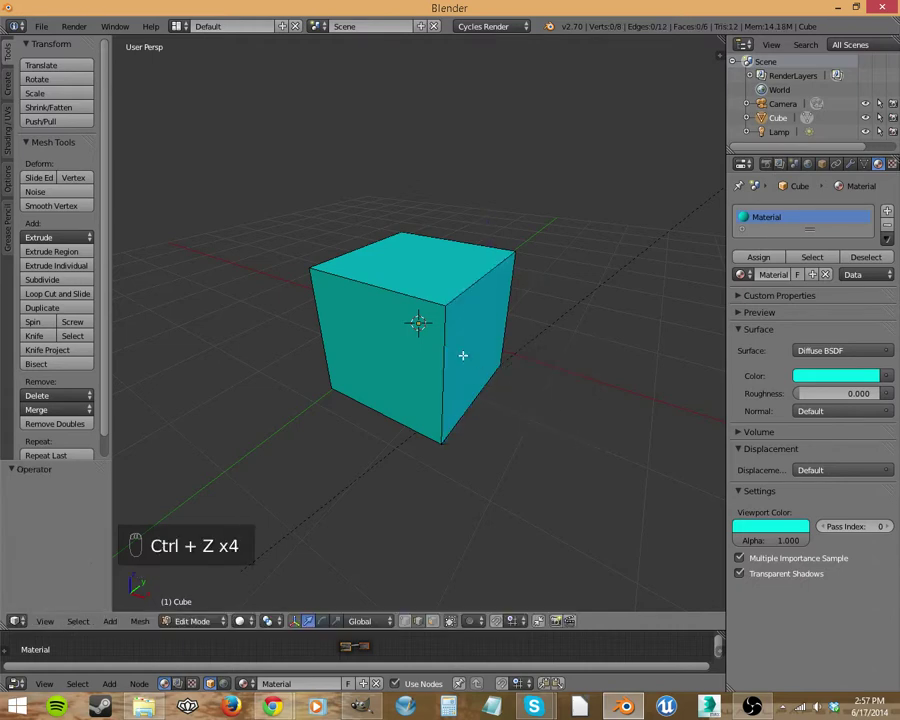
pyautogui.rightClick(470, 299)
pyautogui.press('g')
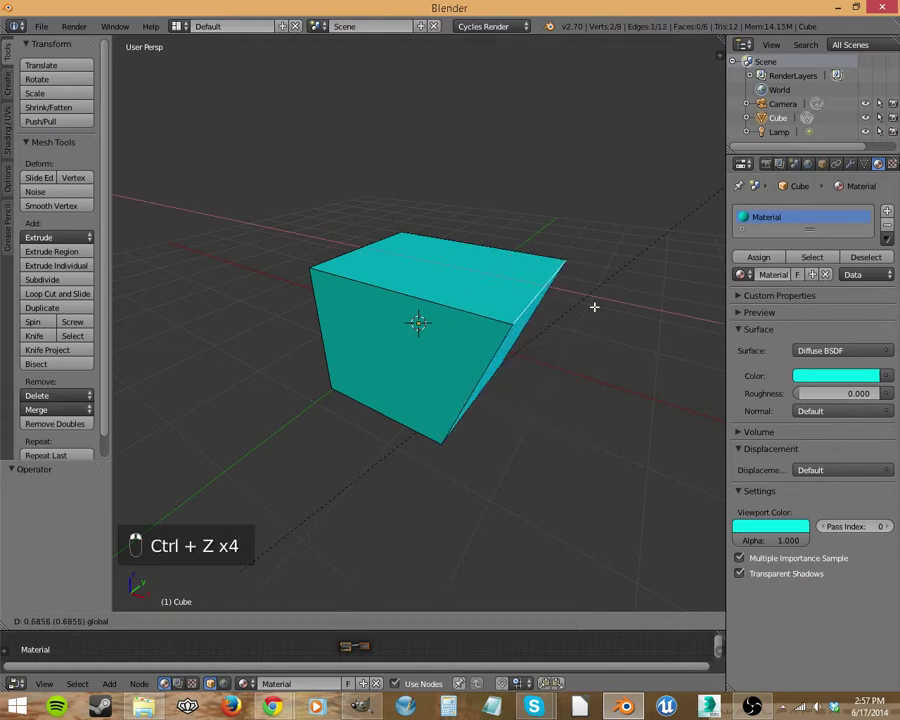
pyautogui.rightClick(553, 341)
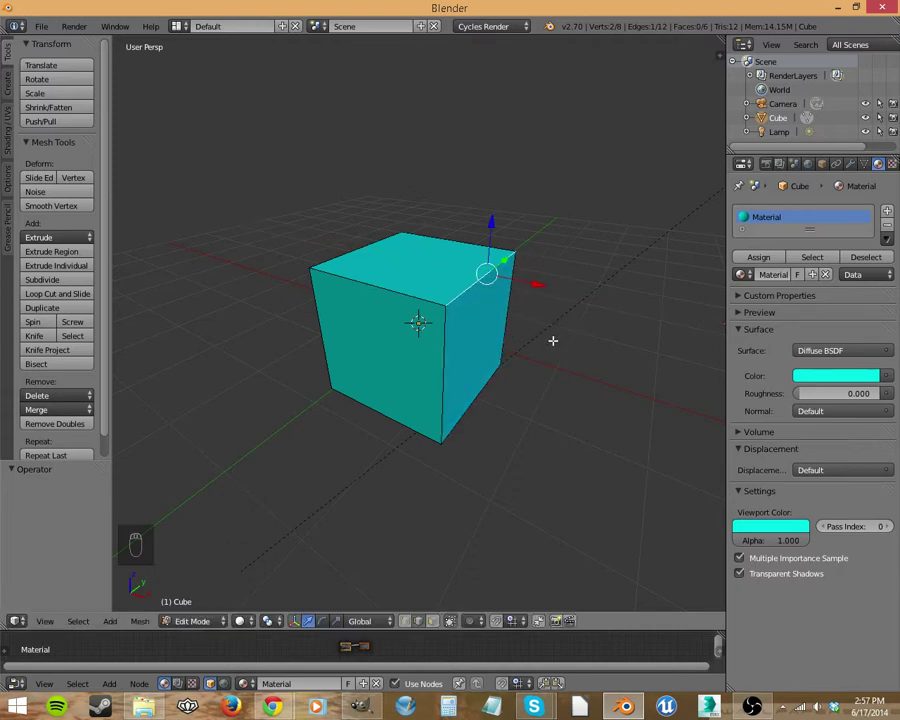
pyautogui.press('v')
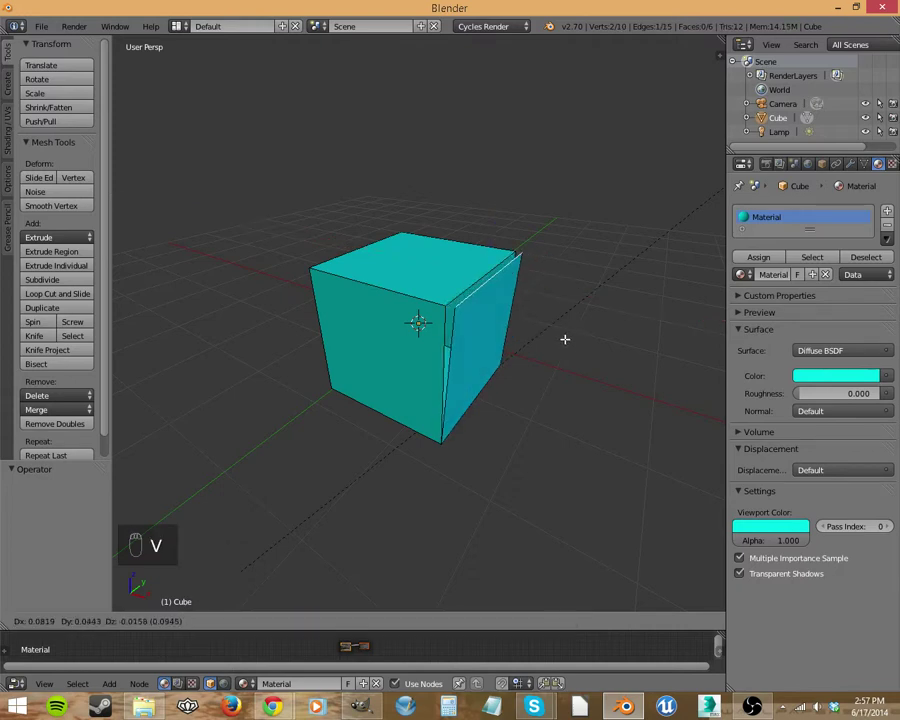
pyautogui.rightClick(675, 512)
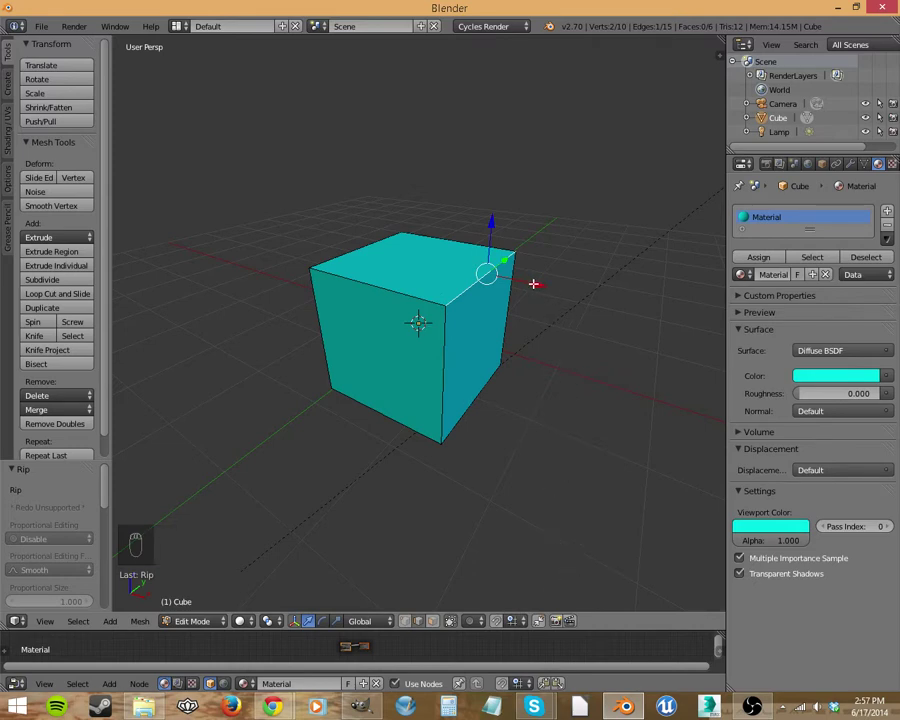
pyautogui.press('g')
pyautogui.press('x')
pyautogui.click(638, 437)
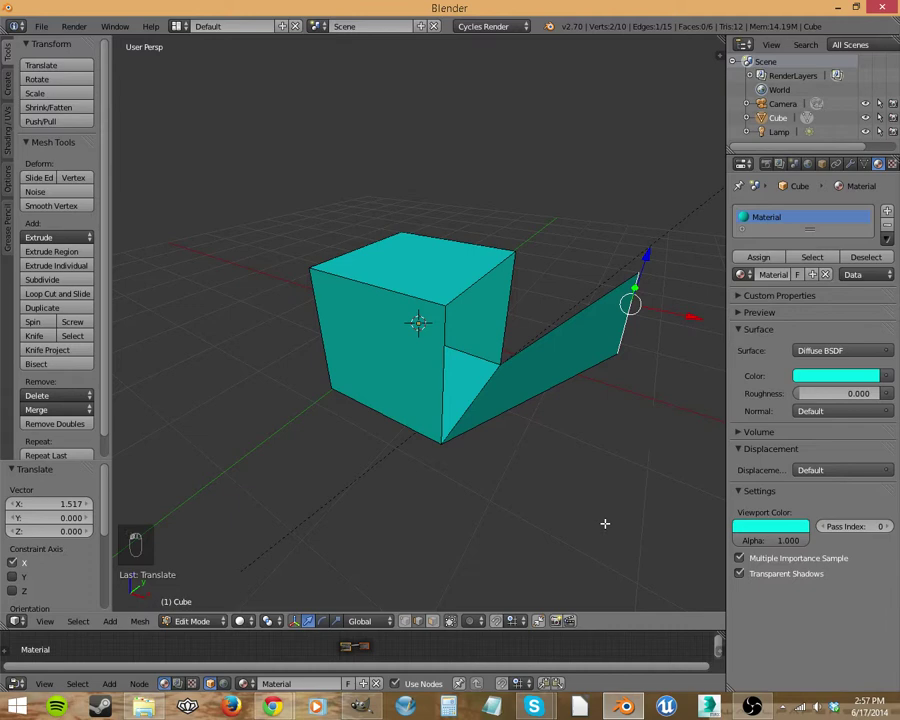
pyautogui.hotkey('ctrl', 'z')
pyautogui.hotkey('ctrl', 'z')
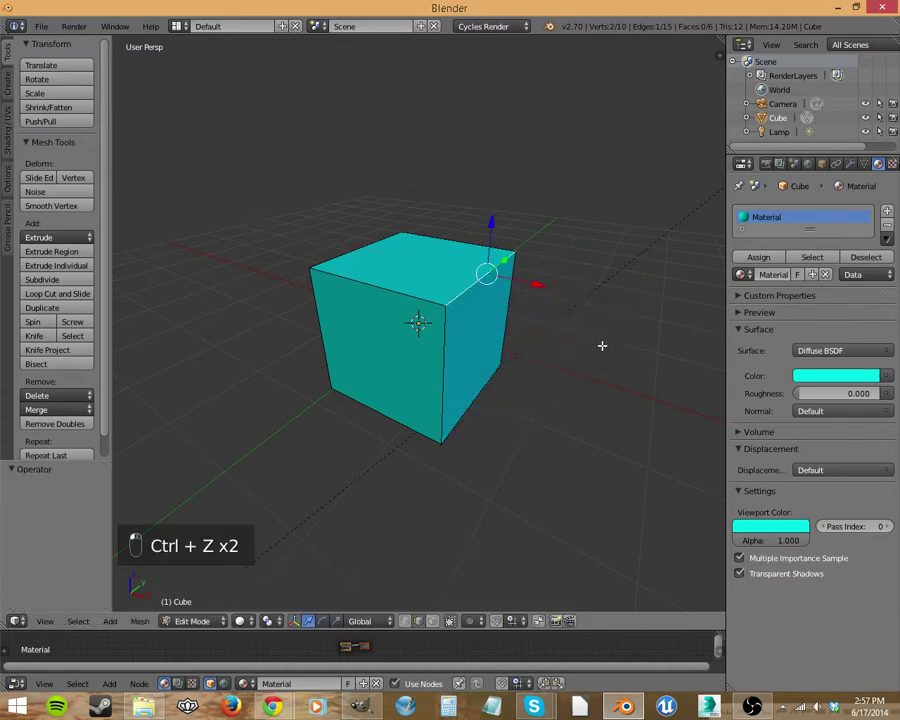
pyautogui.hotkey('ctrl', 'z')
pyautogui.hotkey('ctrl', 'z')
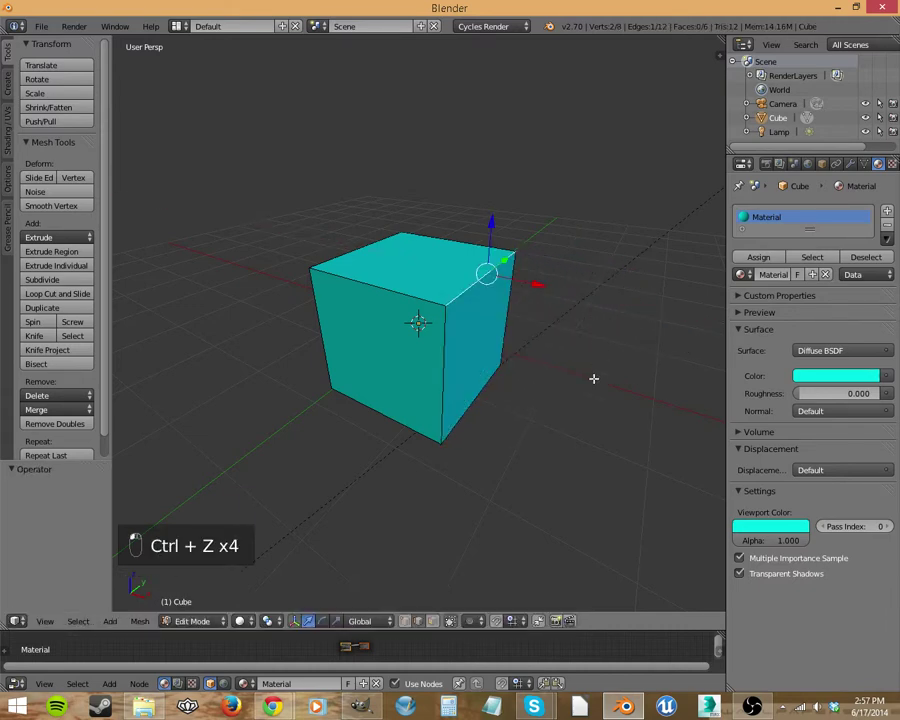
pyautogui.moveTo(593, 378); pyautogui.dragTo(558, 436, button='middle')
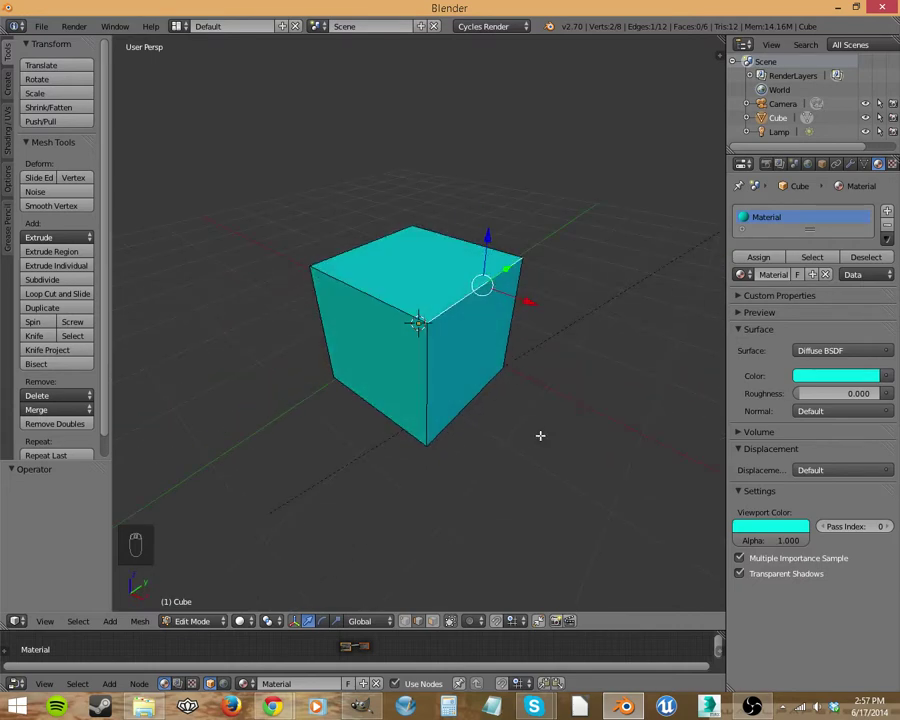
# - Split the selected edge off, raise it 1.066, then delete the split-off vertices
pyautogui.press('y')
pyautogui.moveTo(486, 245); pyautogui.dragTo(466, 208)
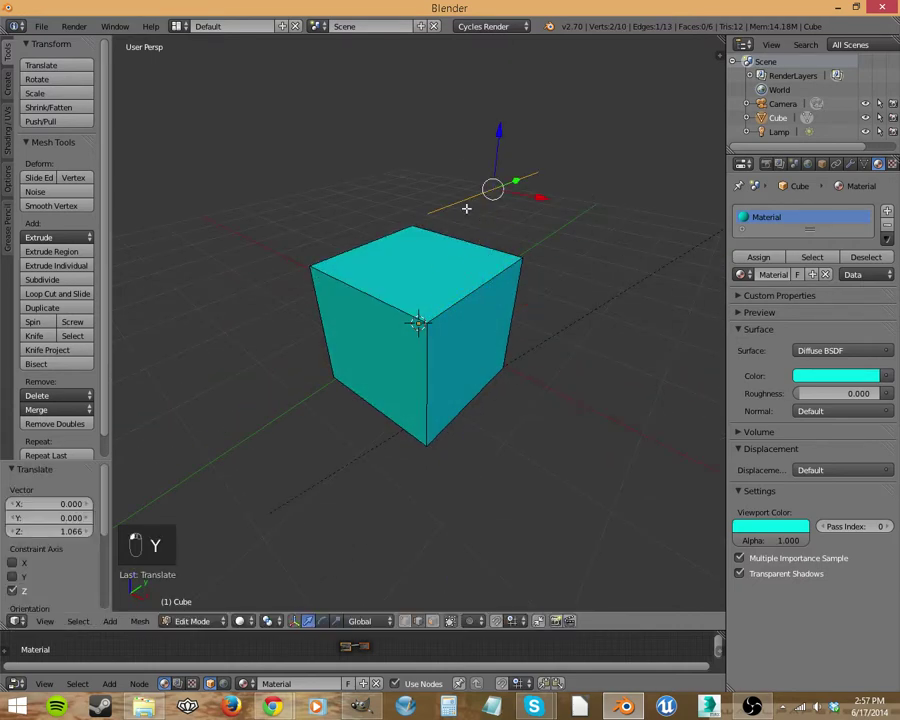
pyautogui.press('Delete')
pyautogui.click(459, 266)
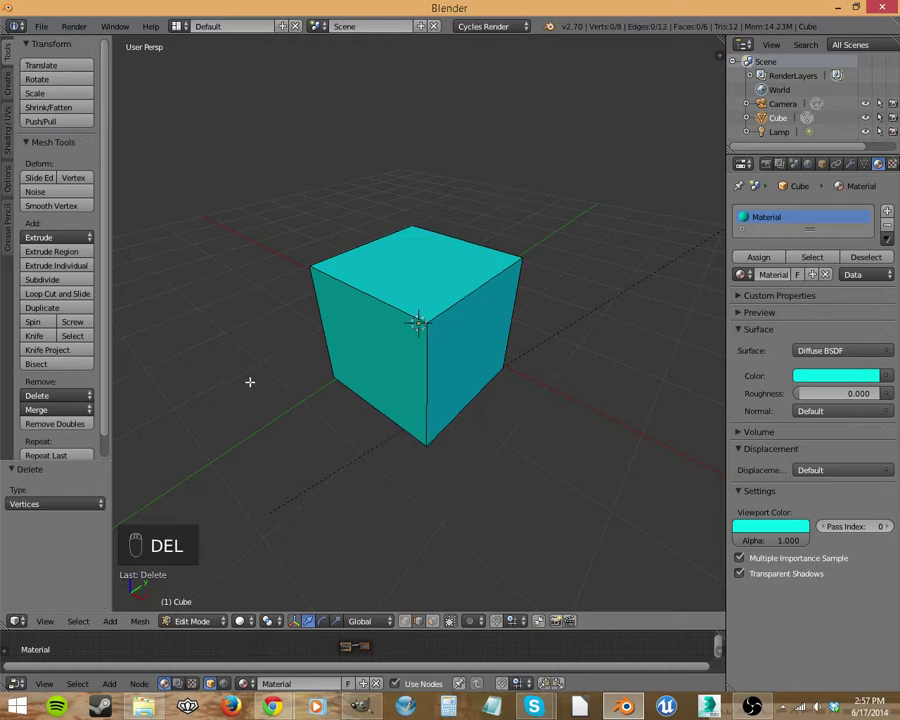
# - Split the cube's right face off and move it outward along X
pyautogui.rightClick(471, 384)
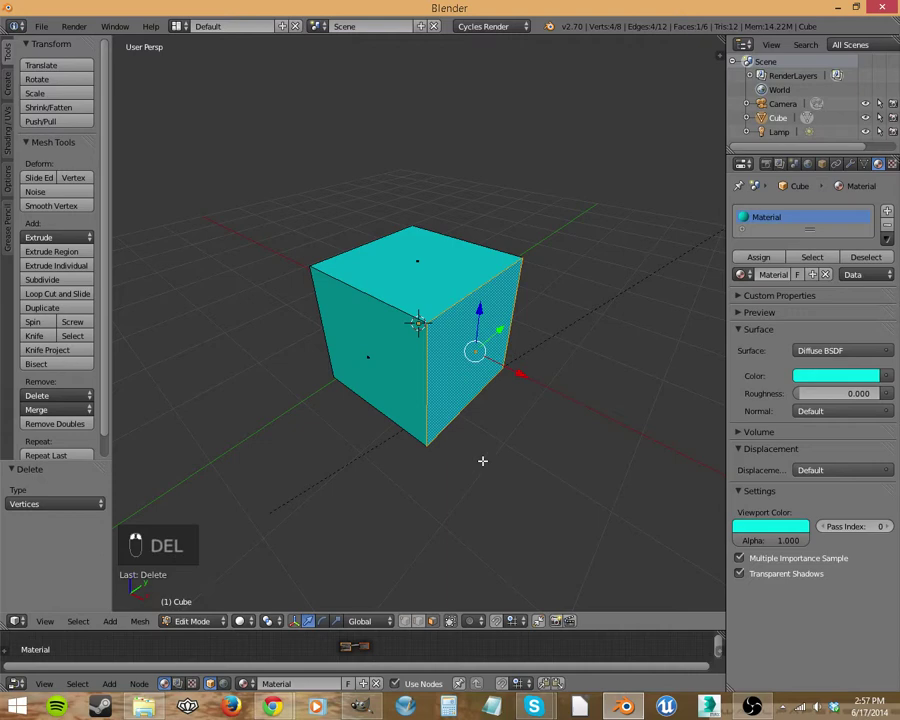
pyautogui.moveTo(512, 366); pyautogui.dragTo(545, 377)
pyautogui.rightClick(545, 377)
pyautogui.press('y')
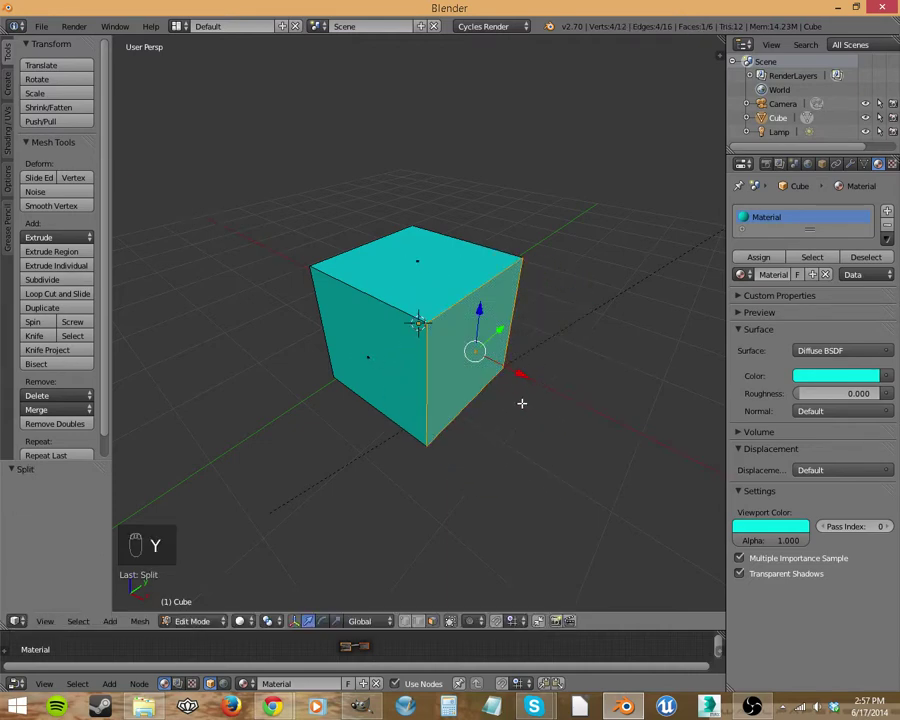
pyautogui.moveTo(521, 403); pyautogui.dragTo(530, 352, button='middle')
pyautogui.press('g')
pyautogui.press('x')
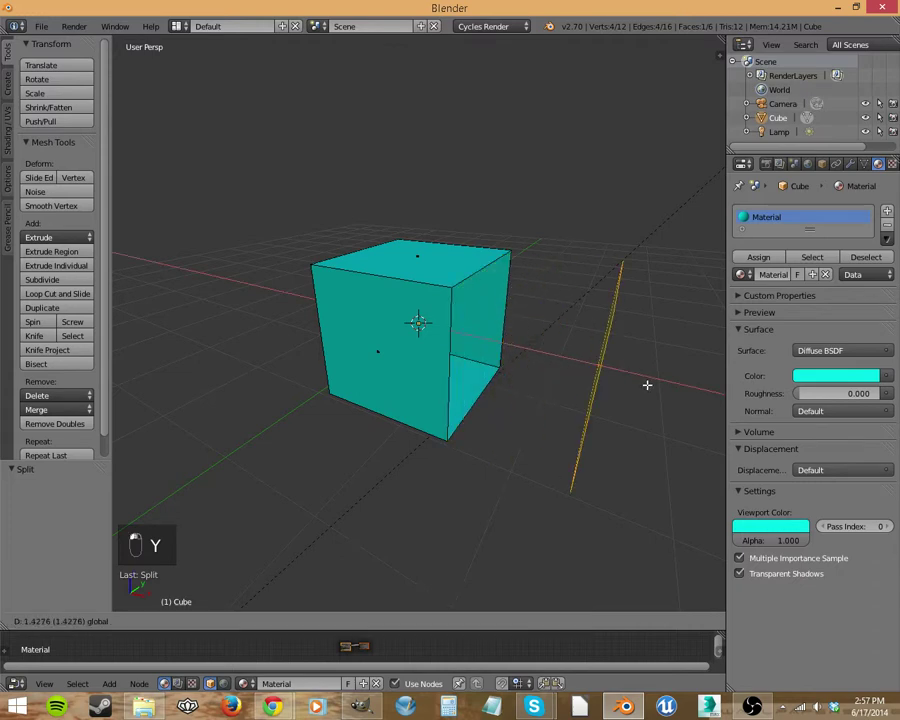
pyautogui.click(647, 384)
# - Push the split face further out to 1.428 along X, then undo the split and moves
pyautogui.moveTo(586, 449); pyautogui.dragTo(549, 443, button='middle')
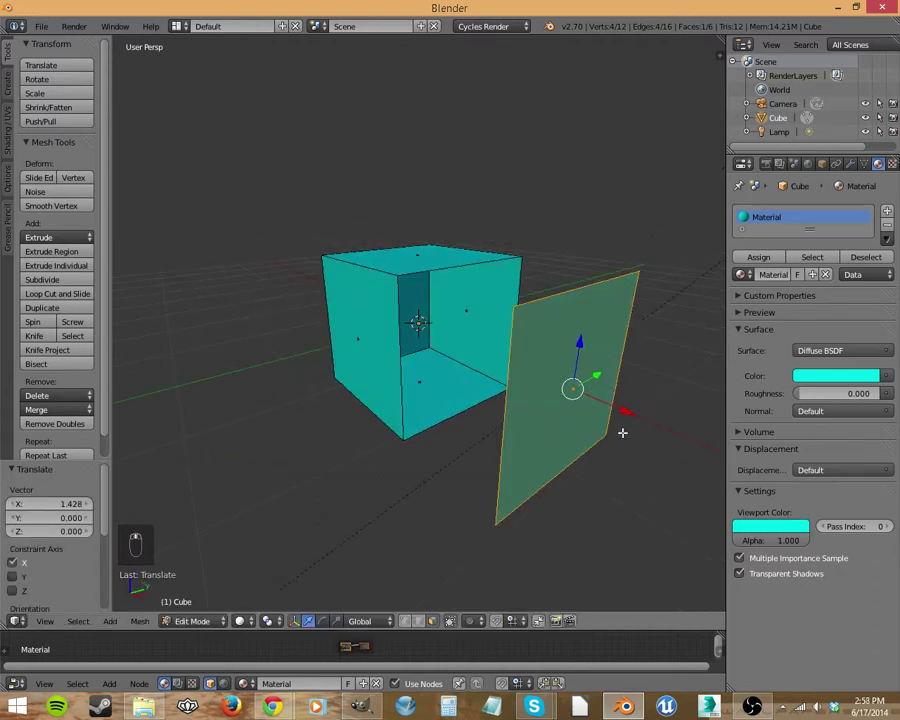
pyautogui.press('g')
pyautogui.press('x')
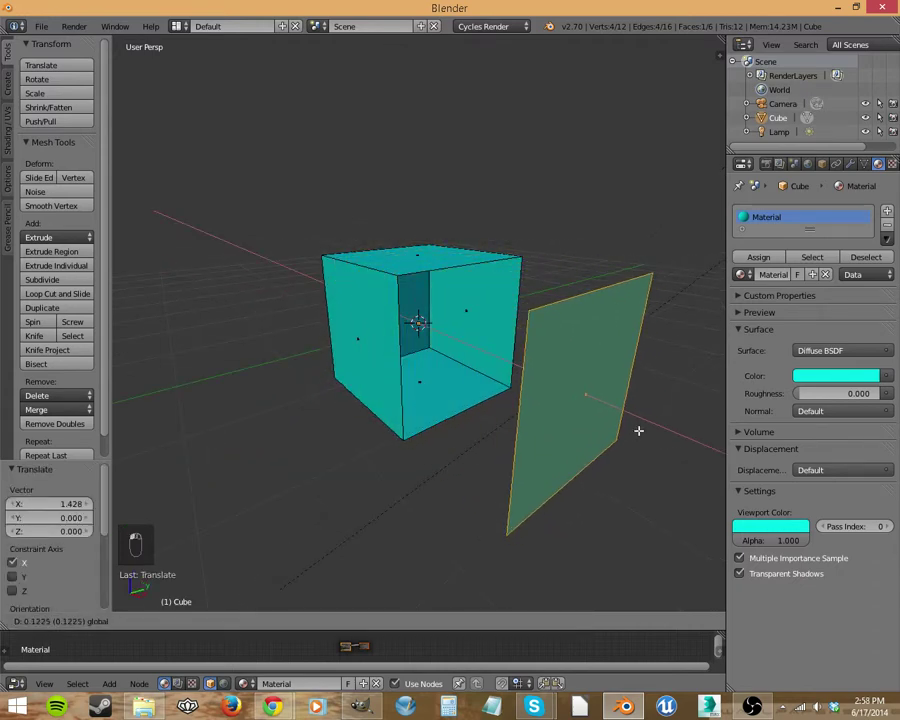
pyautogui.click(639, 428)
pyautogui.hotkey('ctrl', 'z')
pyautogui.hotkey('ctrl', 'z')
pyautogui.hotkey('ctrl', 'z')
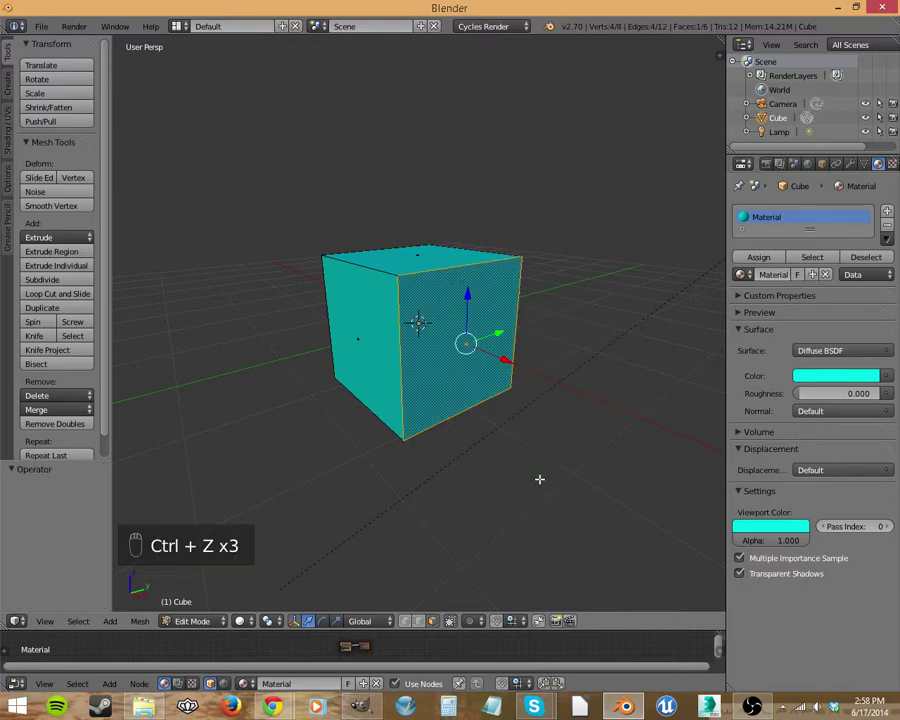
pyautogui.moveTo(504, 391); pyautogui.dragTo(476, 358, button='middle')
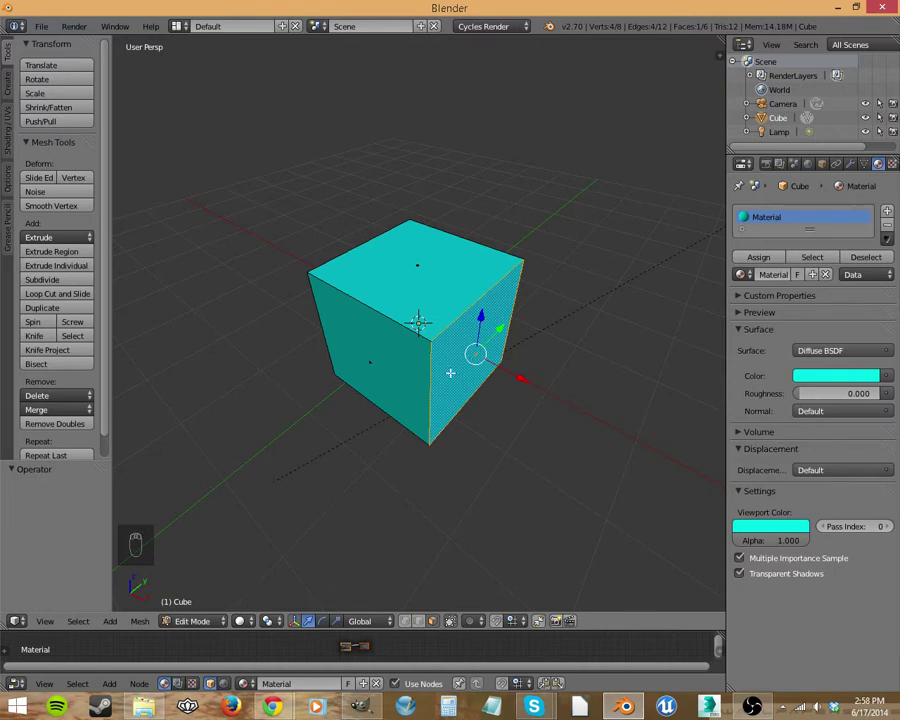
# - Select the whole cube and delete its vertices
pyautogui.press('a')
pyautogui.press('a')
pyautogui.press('a')
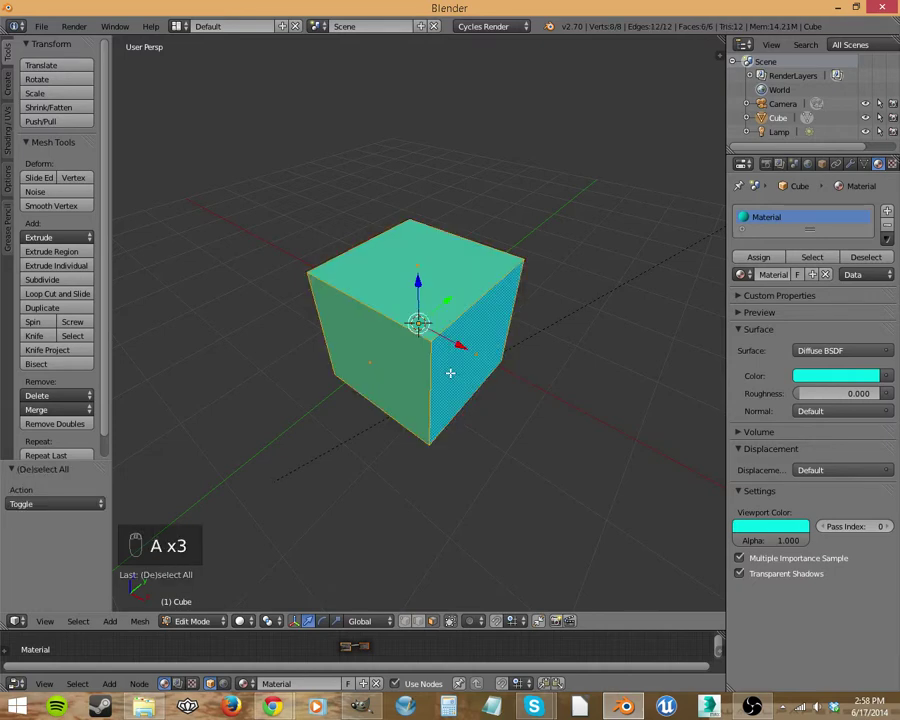
pyautogui.press('Return')
pyautogui.press('Delete')
# - Add a UV sphere with 32 segments and 16 rings, then select one of its faces
pyautogui.hotkey('shift', 'a')
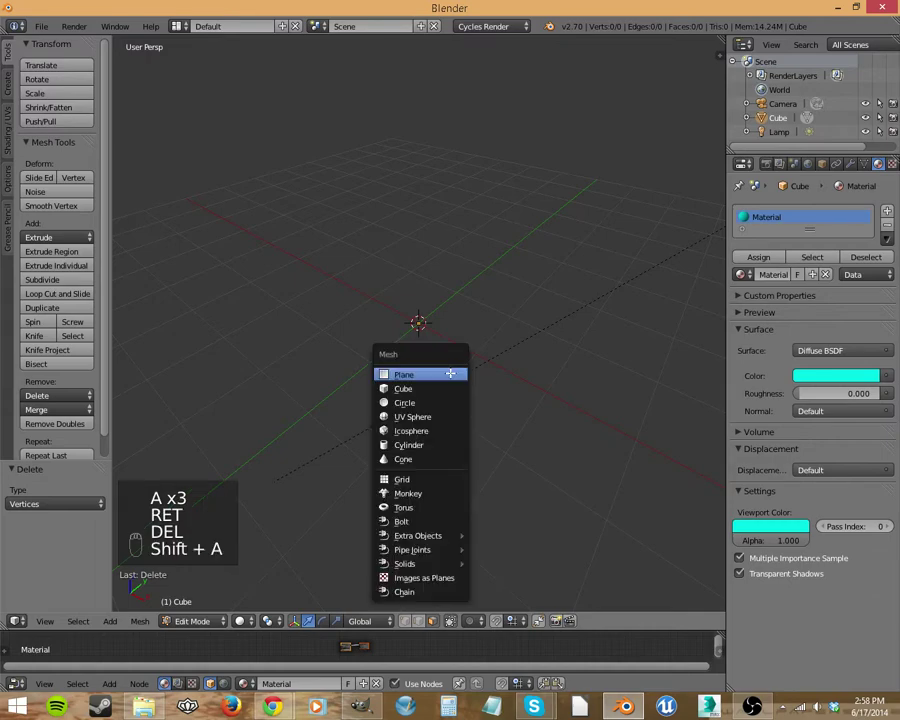
pyautogui.click(448, 415)
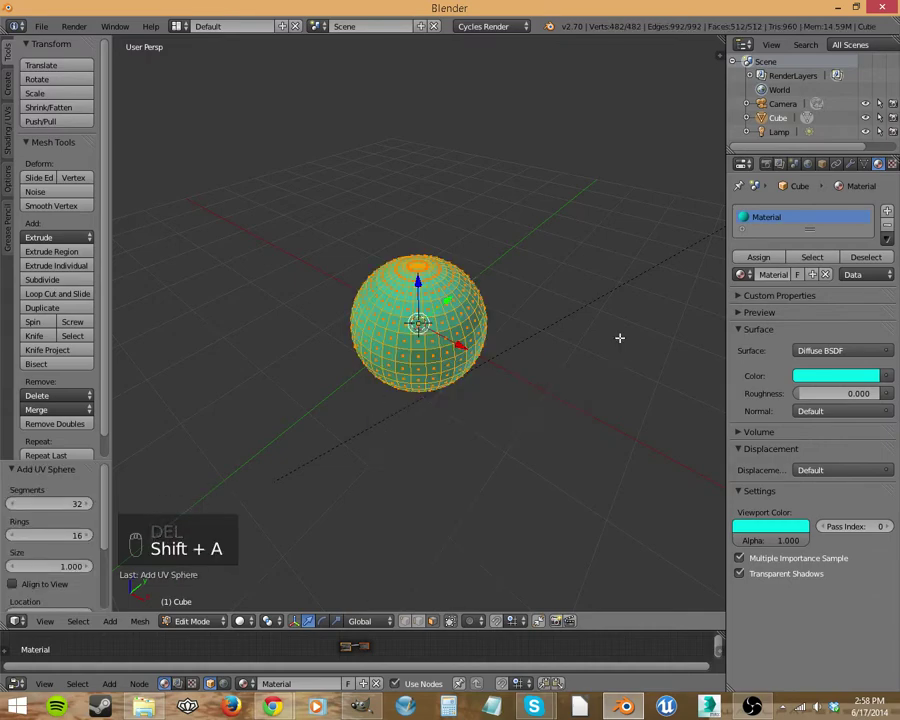
pyautogui.scroll(4, 452, 366)
pyautogui.rightClick(452, 359)
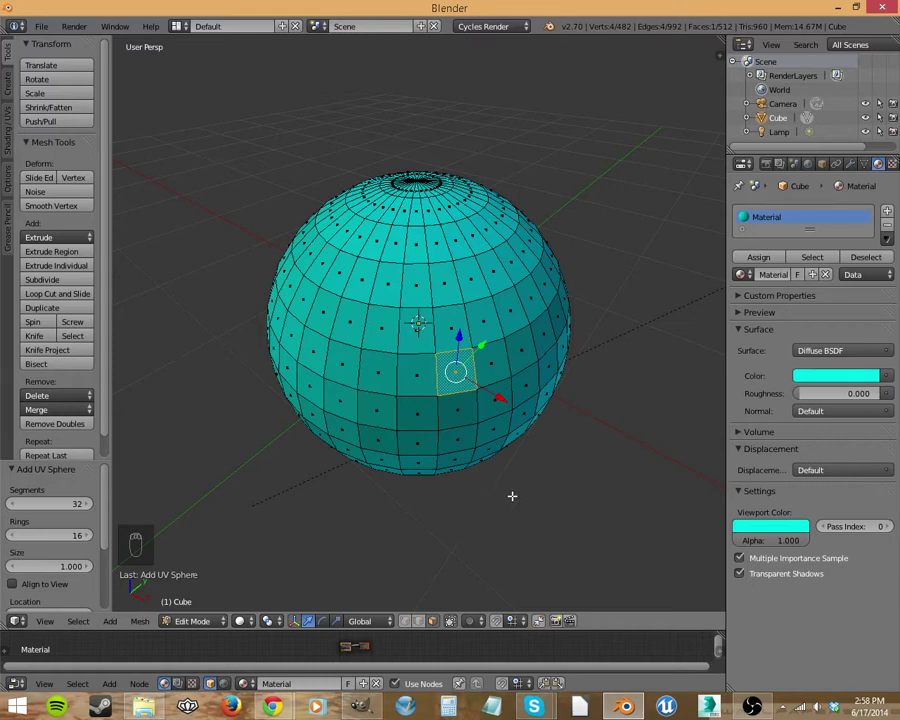
# - Attempt a face rip on the sphere, then switch to edge selection
pyautogui.press('v')
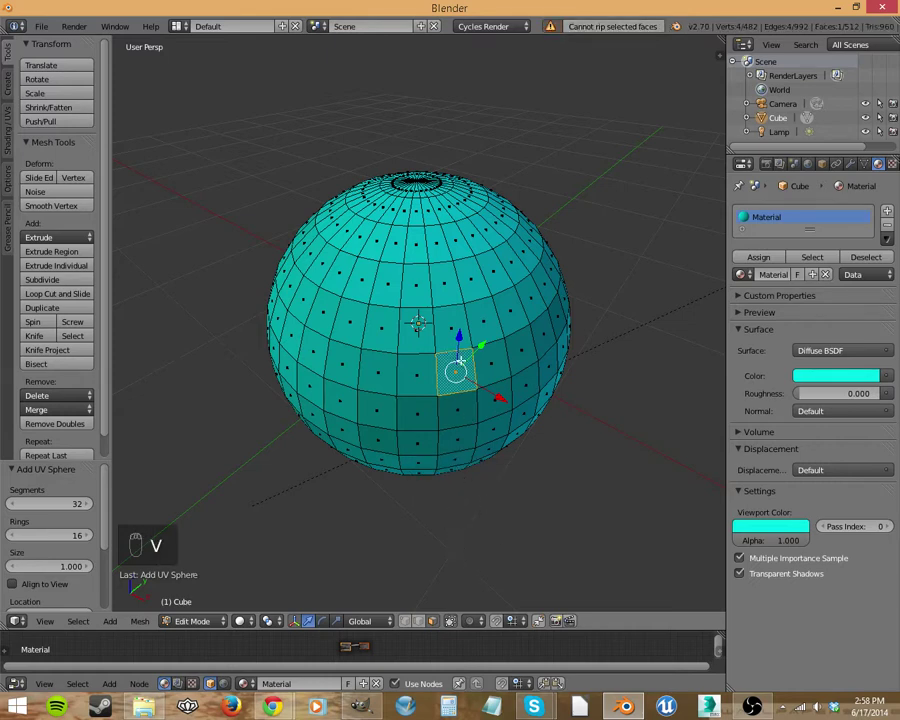
pyautogui.press('v')
pyautogui.press('v')
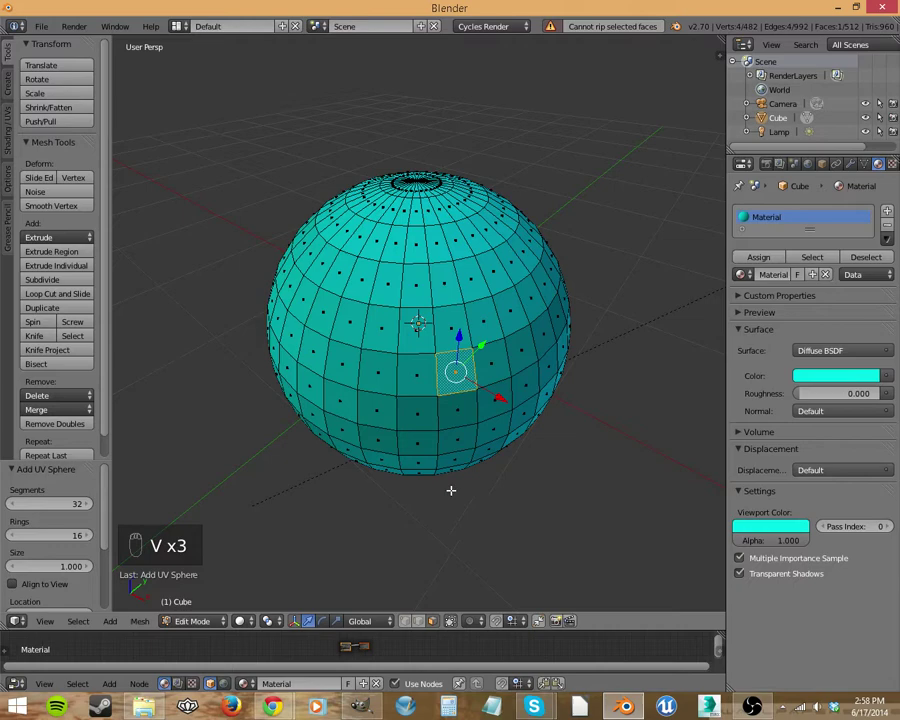
pyautogui.moveTo(451, 490); pyautogui.dragTo(516, 620, button='middle')
pyautogui.click(418, 620)
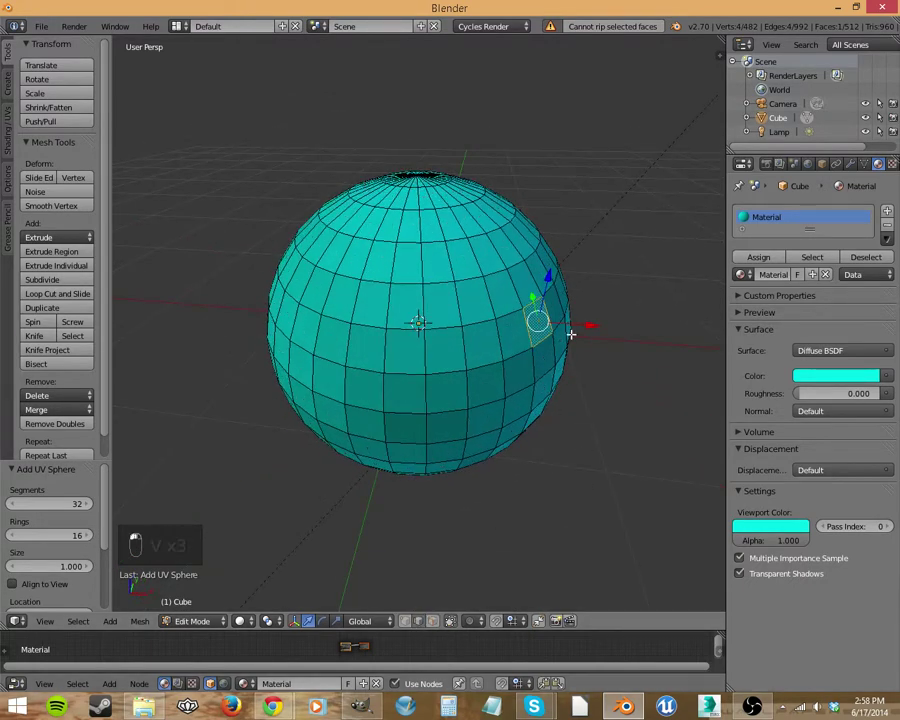
pyautogui.moveTo(570, 335); pyautogui.dragTo(490, 336, button='middle')
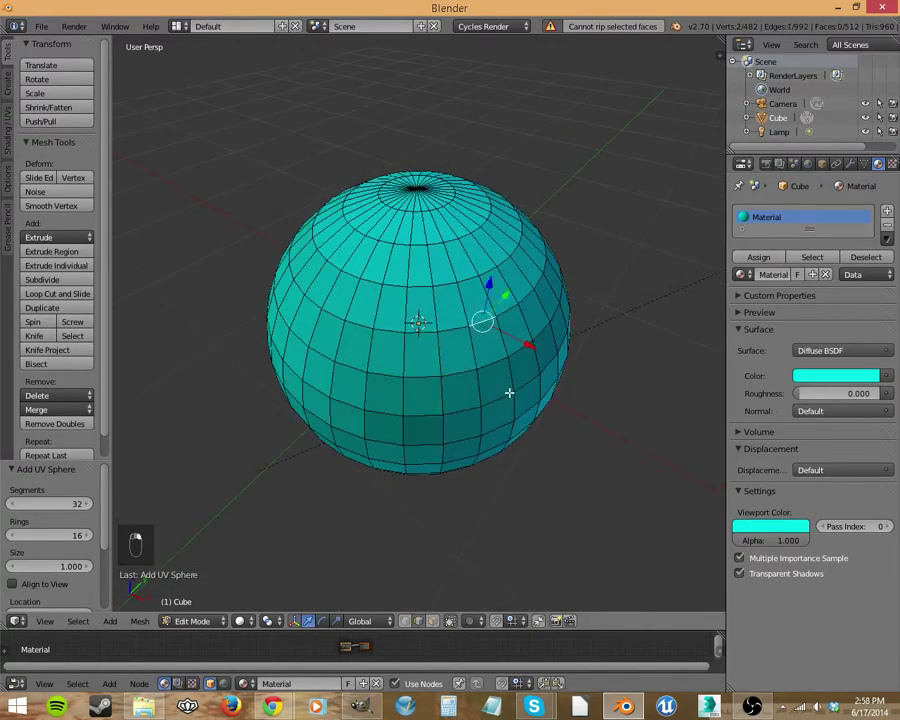
# - Rip a single vertex near the sphere's top and lift it along Z for the first eye
pyautogui.click(405, 621)
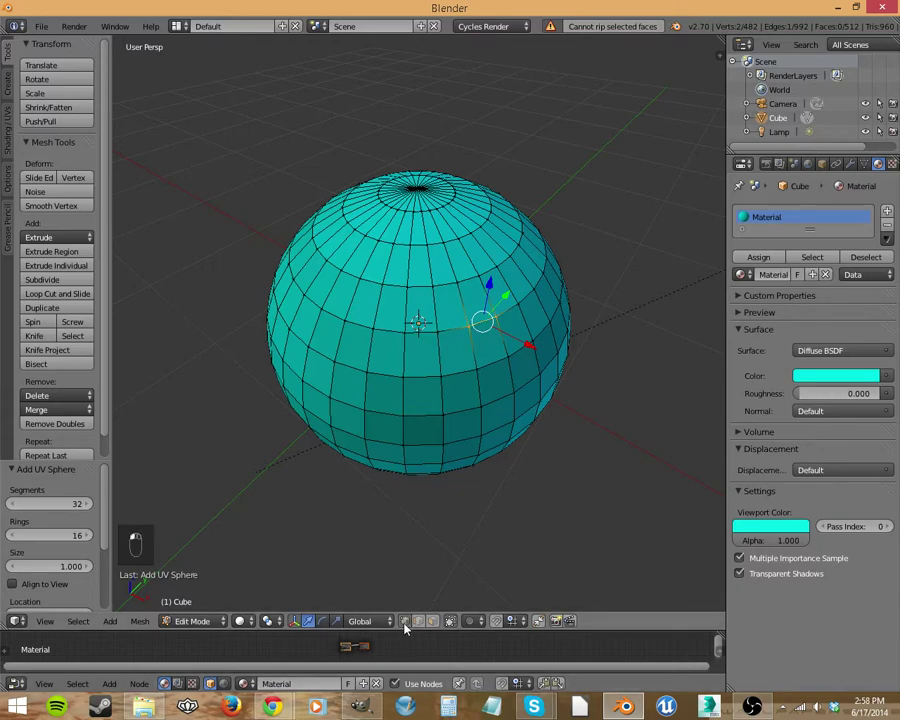
pyautogui.rightClick(469, 321)
pyautogui.scroll(1, 470, 388)
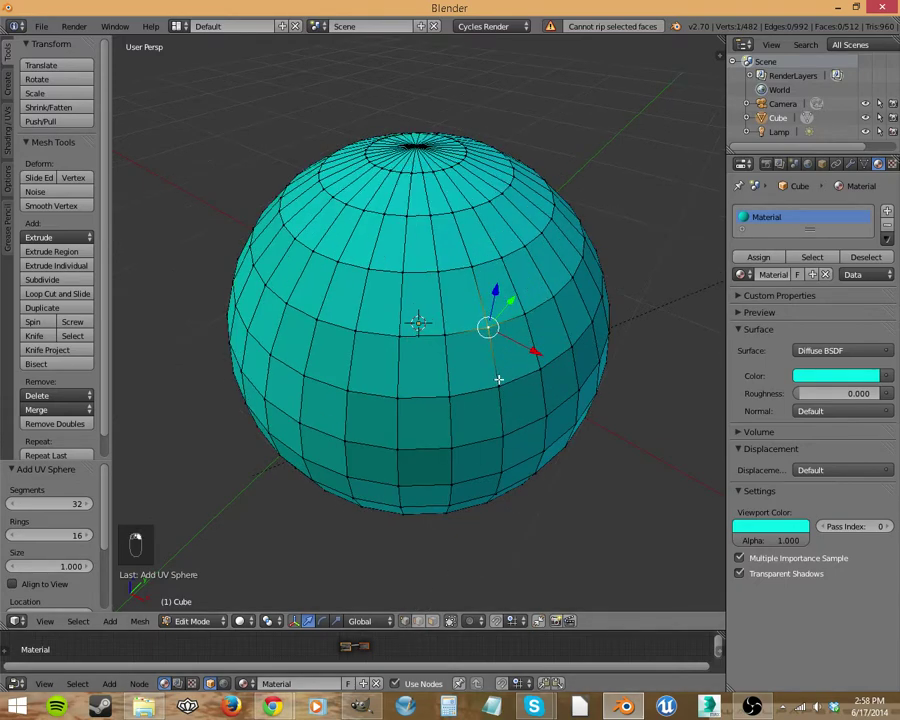
pyautogui.press('v')
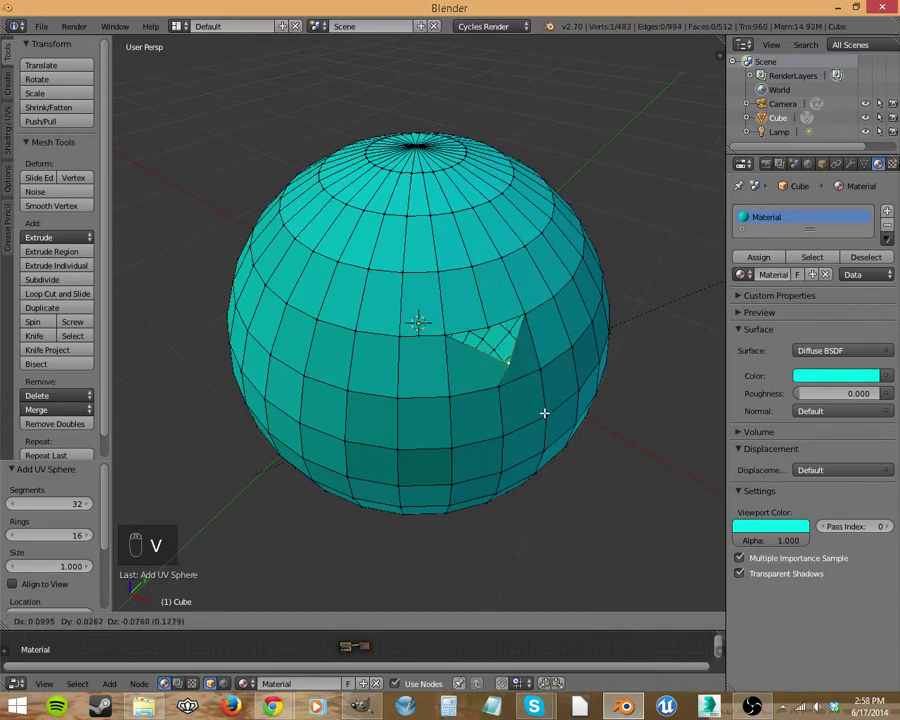
pyautogui.click(529, 404)
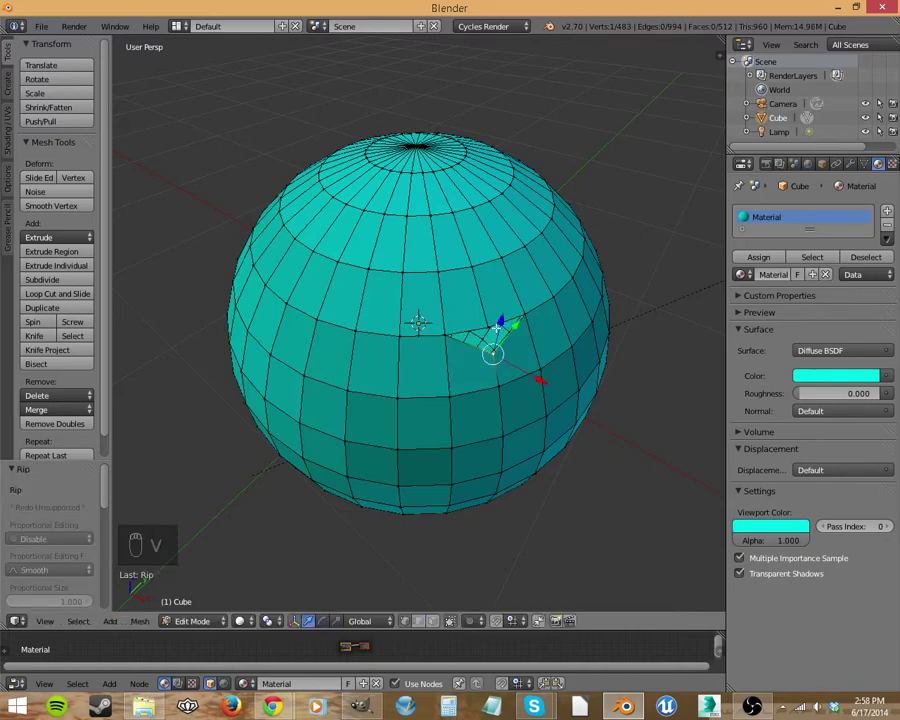
pyautogui.moveTo(497, 296); pyautogui.dragTo(500, 276)
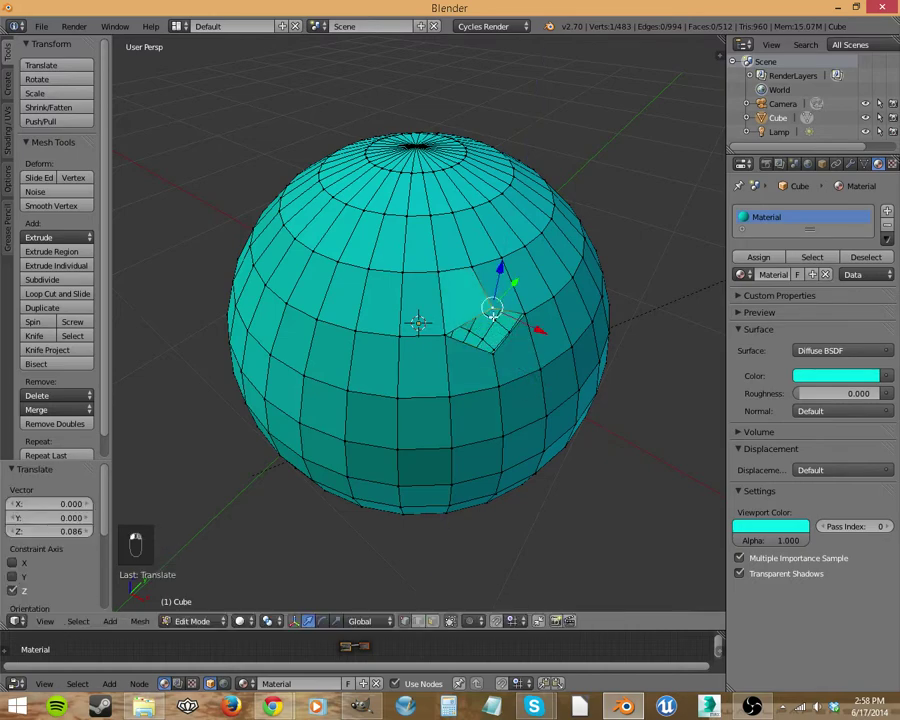
# - Widen the first eye hole by pulling one of its vertices along X and Y
pyautogui.keyDown('ctrl'); pyautogui.click(445, 337); pyautogui.keyUp('ctrl')
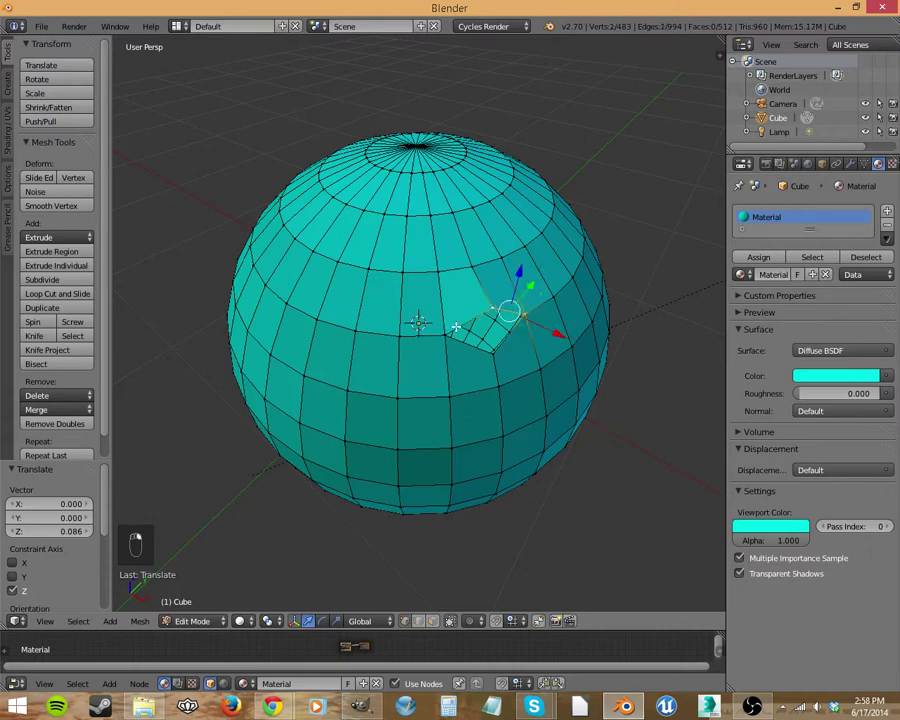
pyautogui.keyDown('ctrl'); pyautogui.click(472, 366); pyautogui.keyUp('ctrl')
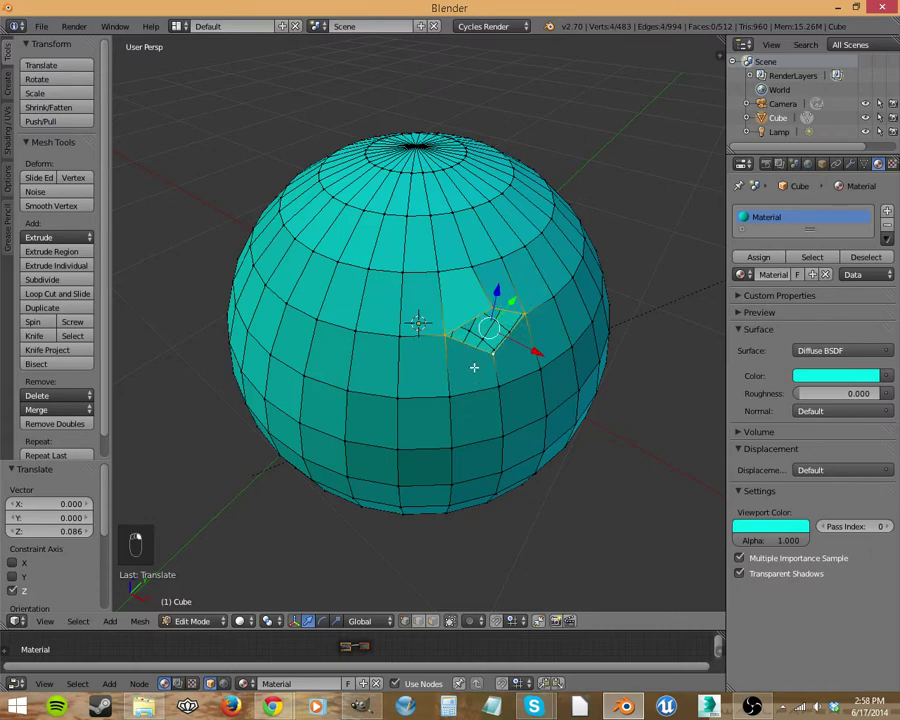
pyautogui.moveTo(472, 366); pyautogui.dragTo(496, 375, button='middle')
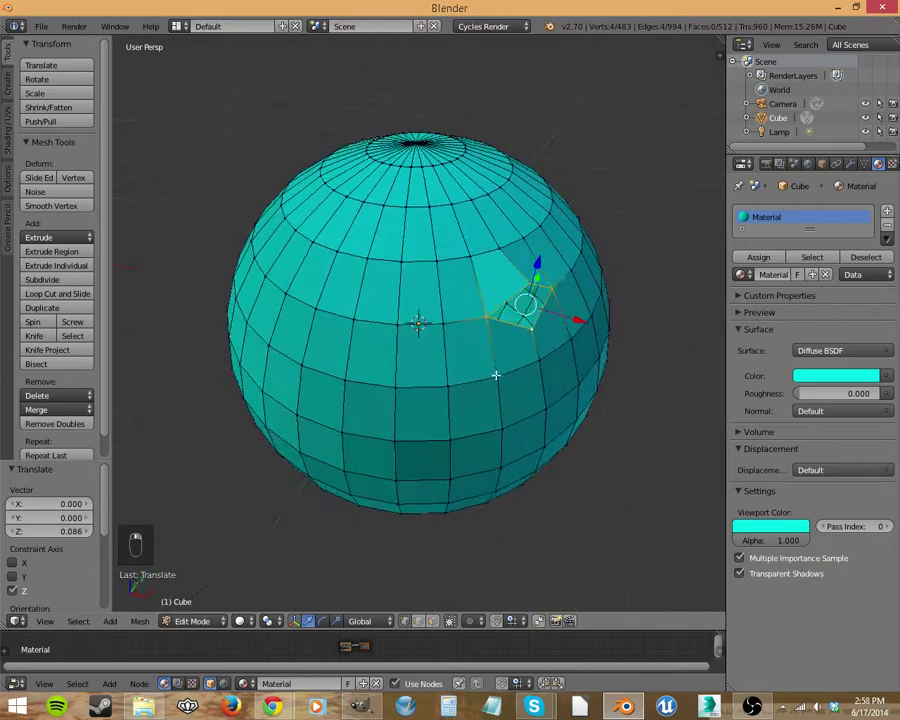
pyautogui.rightClick(530, 327)
pyautogui.moveTo(580, 342); pyautogui.dragTo(592, 355)
pyautogui.moveTo(592, 355); pyautogui.dragTo(591, 302, button='middle')
pyautogui.moveTo(619, 286); pyautogui.dragTo(625, 290)
pyautogui.moveTo(575, 275); pyautogui.dragTo(533, 318, button='middle')
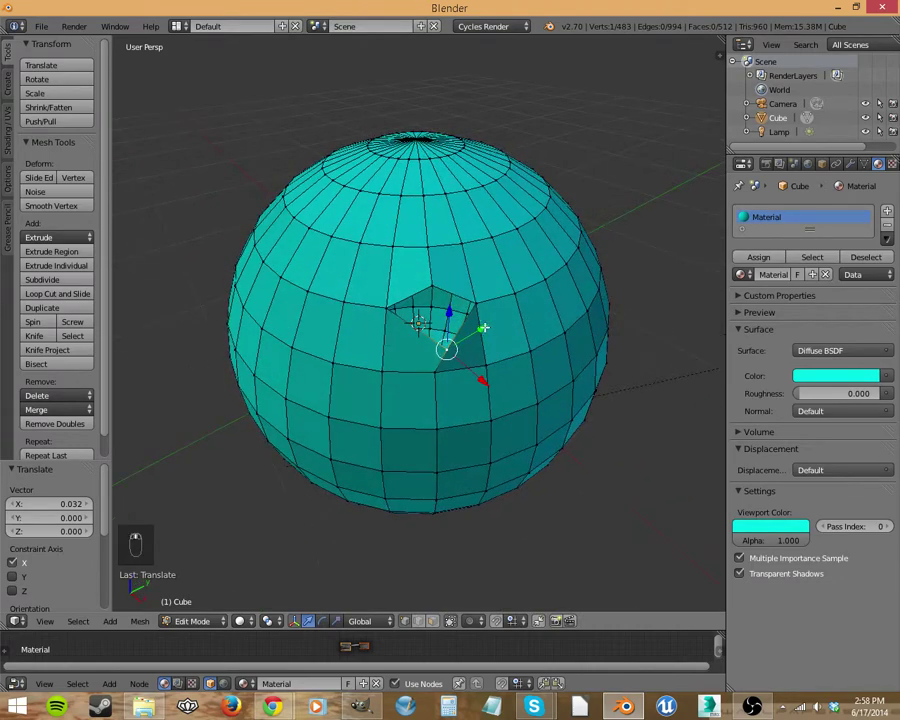
pyautogui.moveTo(483, 328)
pyautogui.mouseDown()
pyautogui.moveTo(460, 366)
pyautogui.moveTo(466, 376)
pyautogui.moveTo(452, 372)
pyautogui.moveTo(469, 330)
pyautogui.mouseUp()
pyautogui.moveTo(469, 330)
pyautogui.mouseDown(button='middle')
pyautogui.moveTo(428, 368)
pyautogui.moveTo(476, 348)
pyautogui.moveTo(465, 350)
pyautogui.mouseUp(button='middle')
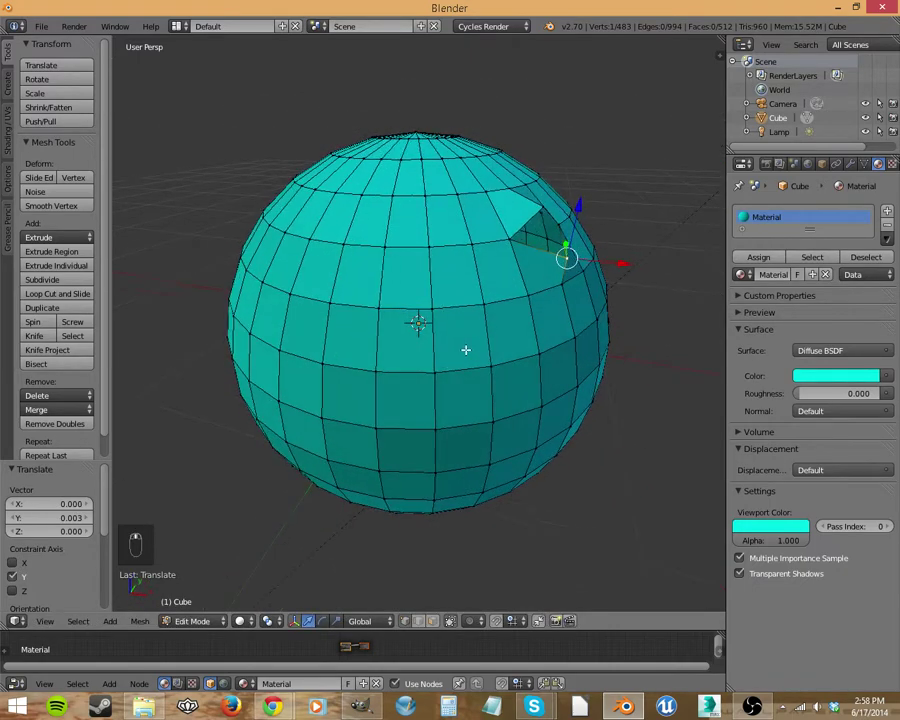
# - Rip a second vertex for the other eye and move it along Z, Y and X
pyautogui.rightClick(430, 249)
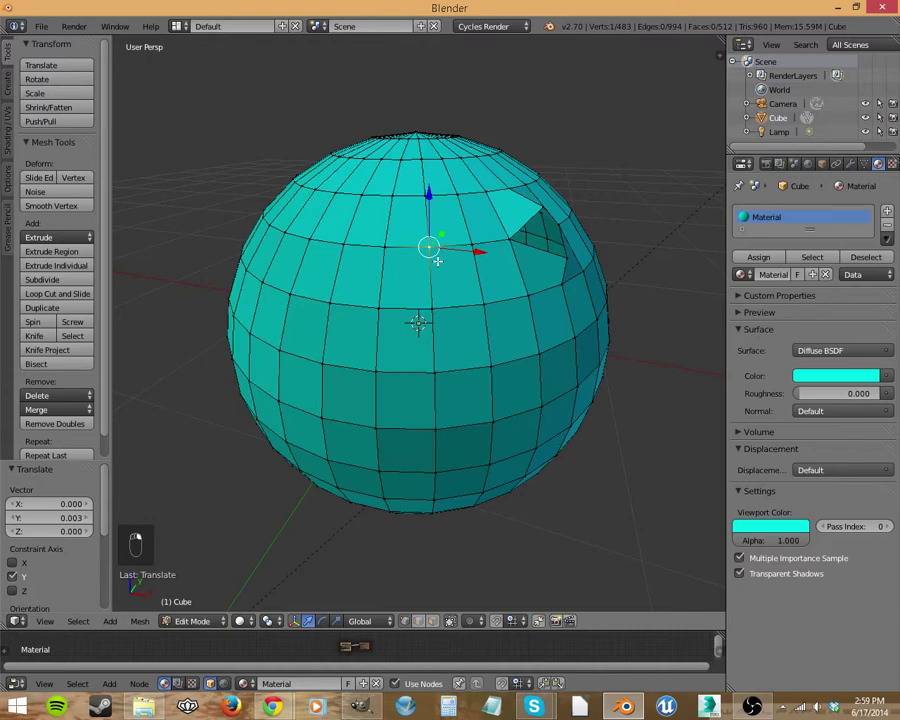
pyautogui.press('v')
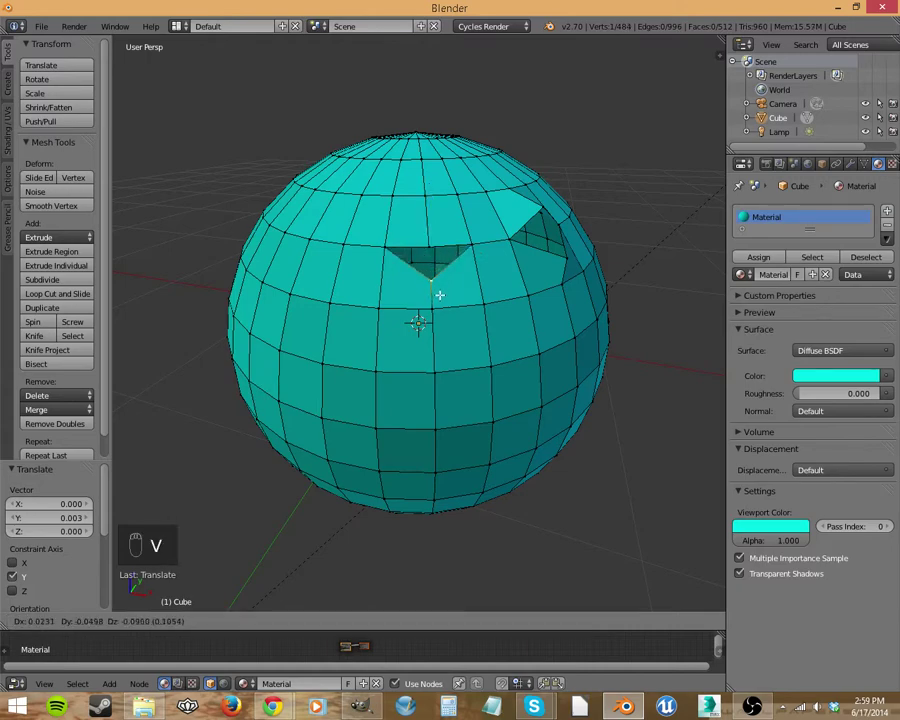
pyautogui.click(439, 295)
pyautogui.moveTo(430, 199); pyautogui.dragTo(436, 173)
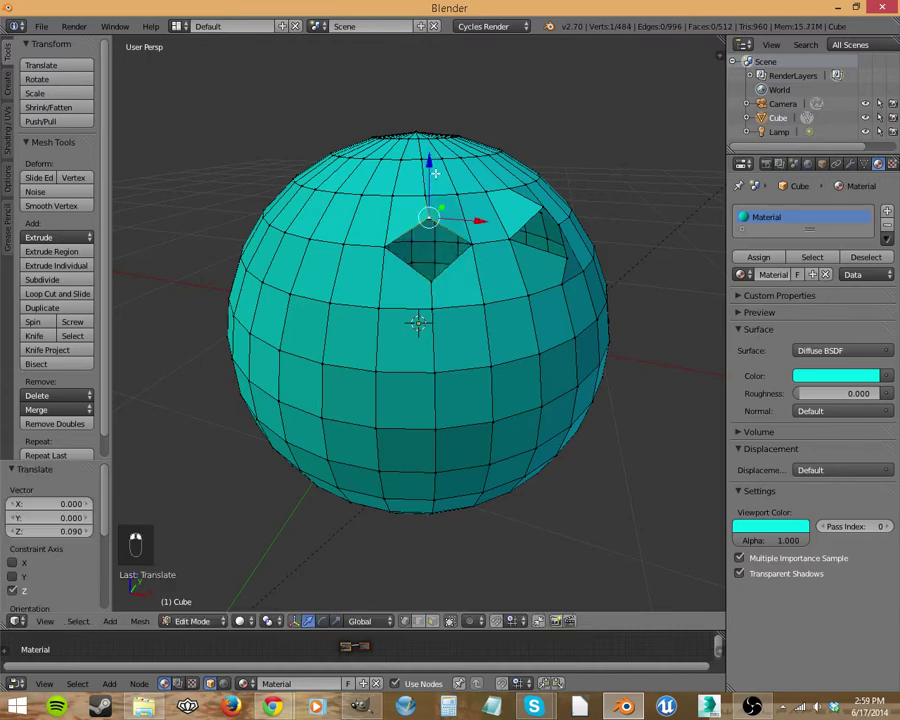
pyautogui.moveTo(437, 178); pyautogui.dragTo(586, 329, button='middle')
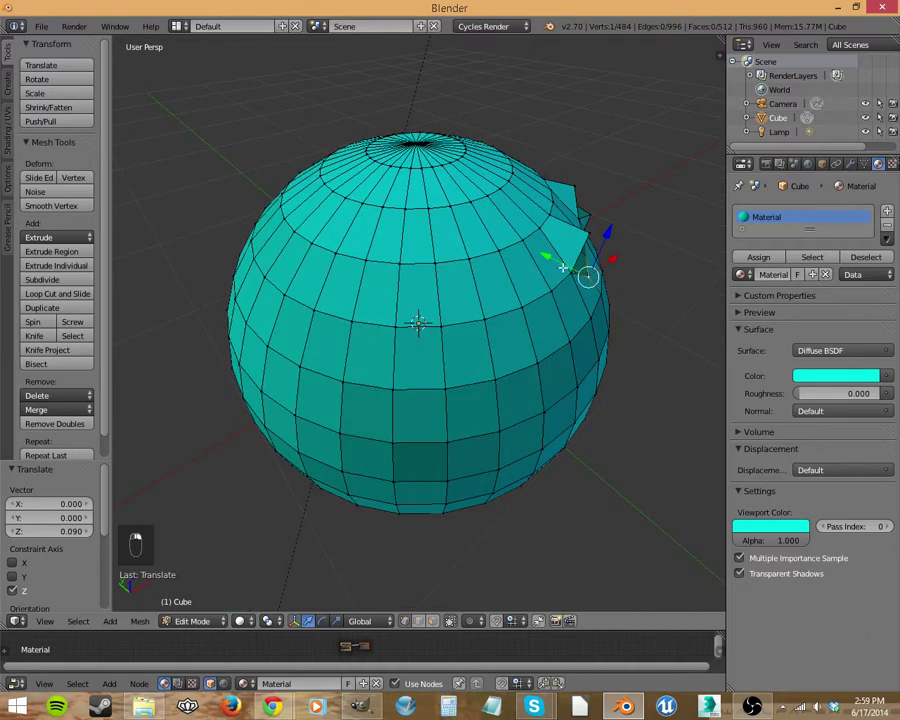
pyautogui.moveTo(563, 268)
pyautogui.mouseDown()
pyautogui.moveTo(551, 259)
pyautogui.moveTo(575, 276)
pyautogui.mouseUp()
pyautogui.moveTo(627, 310); pyautogui.dragTo(544, 307, button='middle')
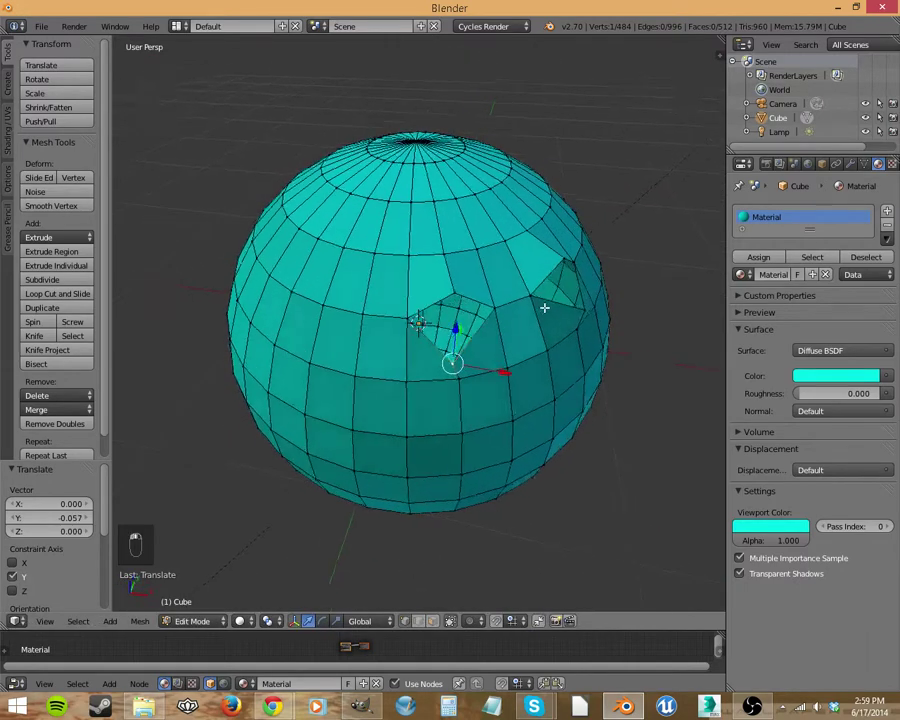
pyautogui.moveTo(490, 364); pyautogui.dragTo(500, 374)
pyautogui.moveTo(500, 374); pyautogui.dragTo(492, 339, button='middle')
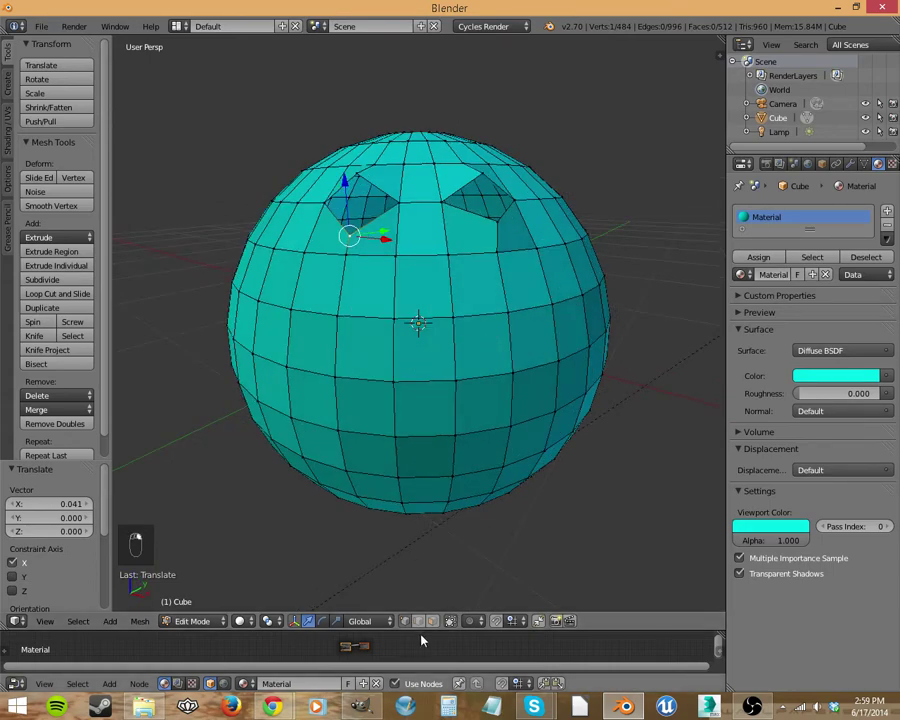
# - Rip an edge below the eyes into a wide mouth slit, then select a front vertex
pyautogui.press('a')
pyautogui.rightClick(425, 381)
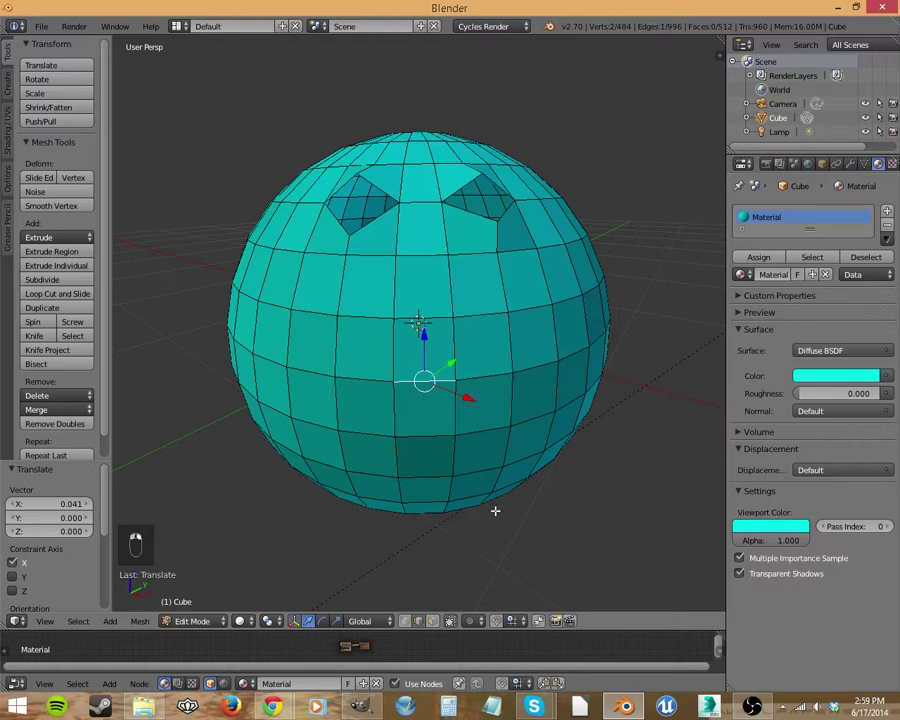
pyautogui.press('v')
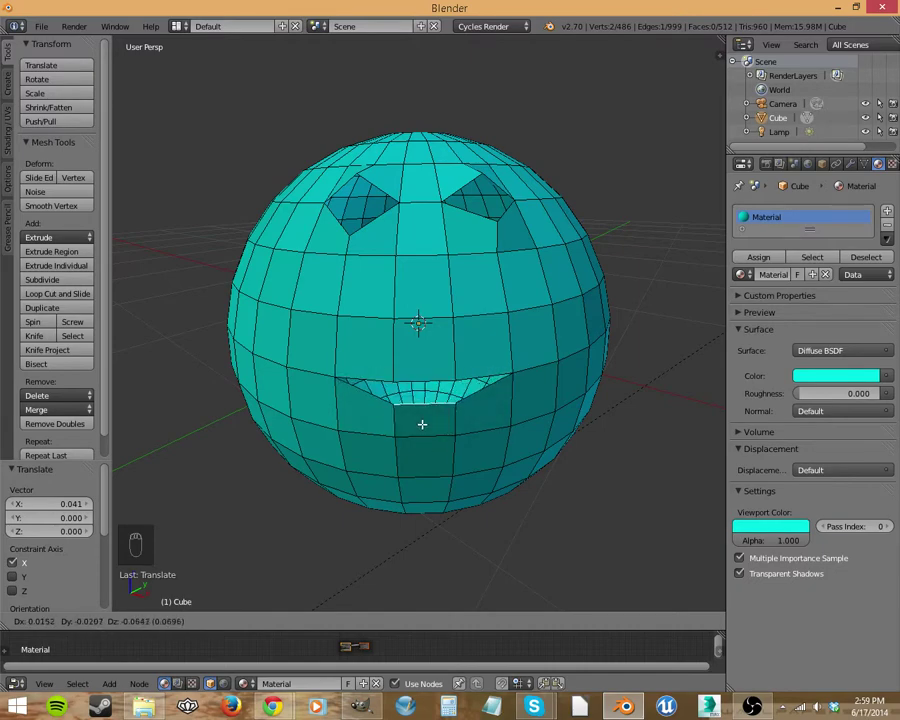
pyautogui.click(422, 424)
pyautogui.moveTo(412, 476); pyautogui.dragTo(413, 432, button='middle')
pyautogui.rightClick(324, 352)
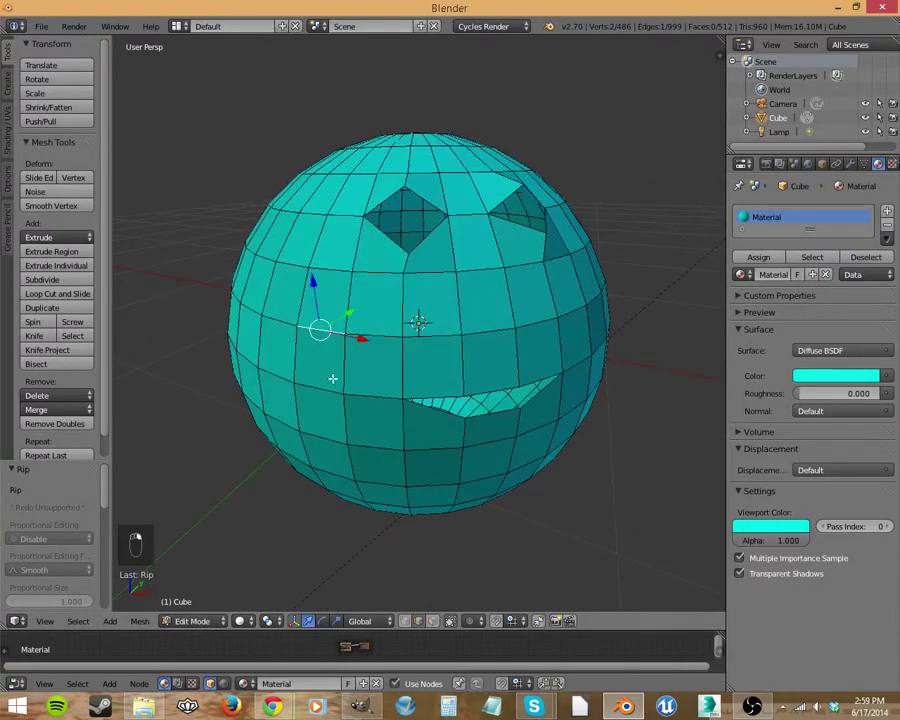
pyautogui.click(432, 621)
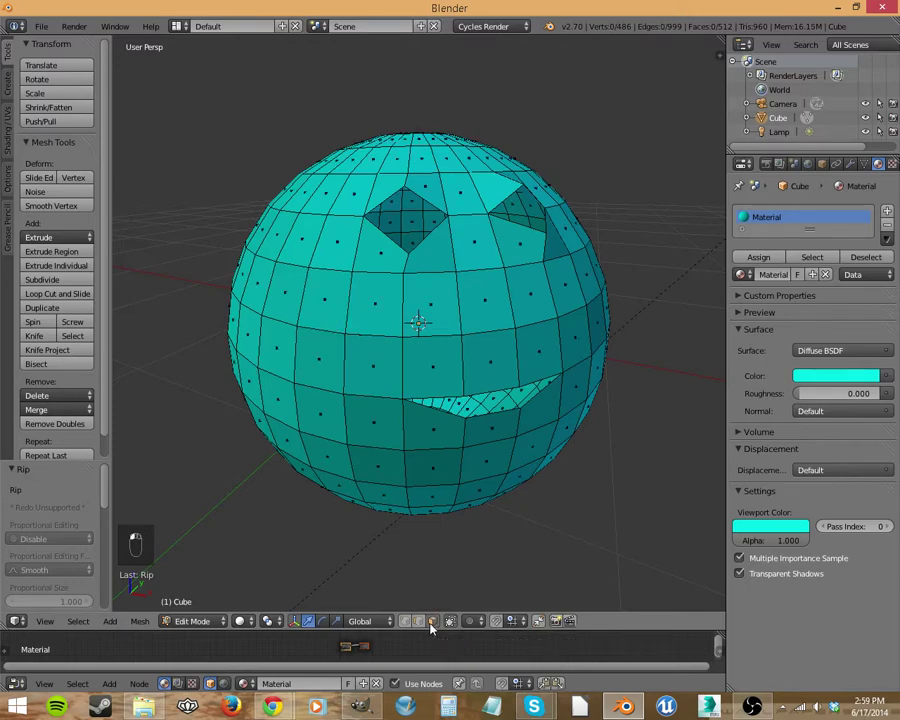
pyautogui.rightClick(318, 358)
pyautogui.press('y')
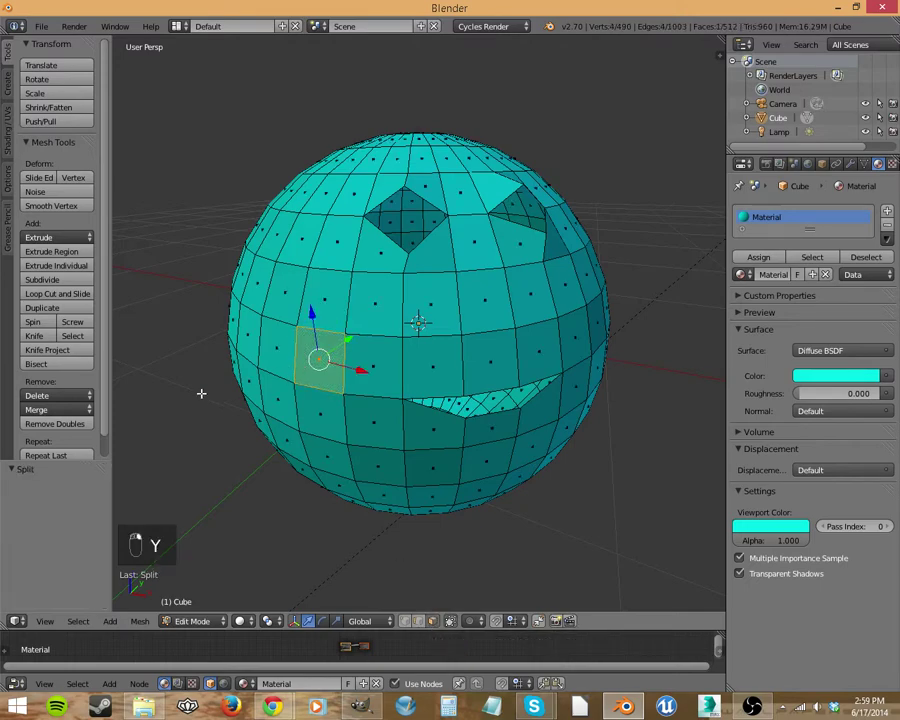
pyautogui.moveTo(345, 341); pyautogui.dragTo(278, 398)
pyautogui.moveTo(410, 412); pyautogui.dragTo(385, 412, button='middle')
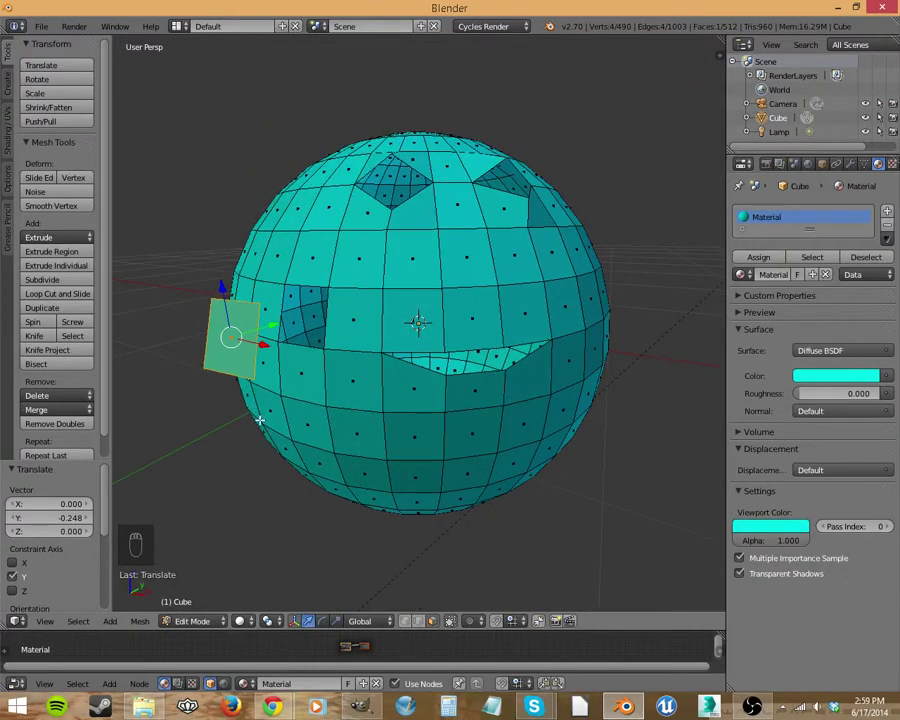
pyautogui.hotkey('ctrl', 'z')
pyautogui.hotkey('ctrl', 'z')
pyautogui.hotkey('ctrl', 'z')
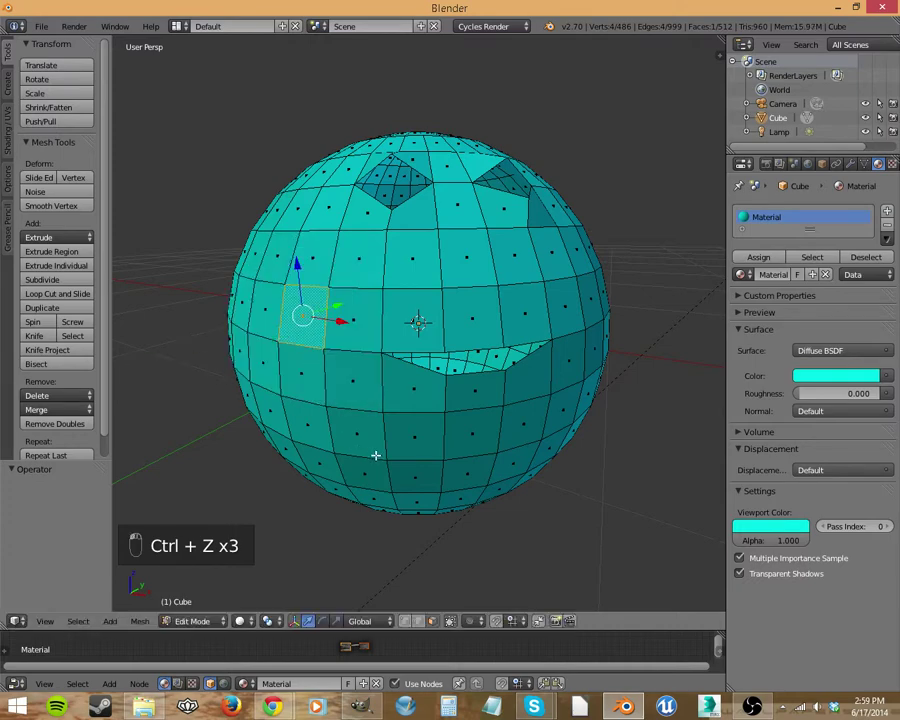
pyautogui.moveTo(376, 454); pyautogui.dragTo(395, 491, button='middle')
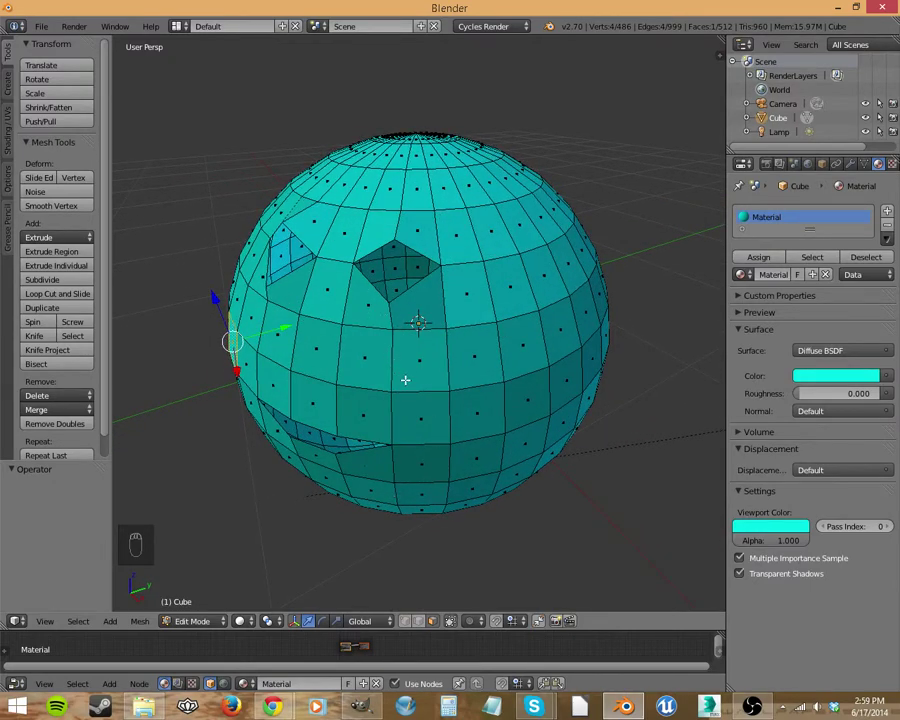
pyautogui.moveTo(442, 390); pyautogui.dragTo(544, 378, button='middle')
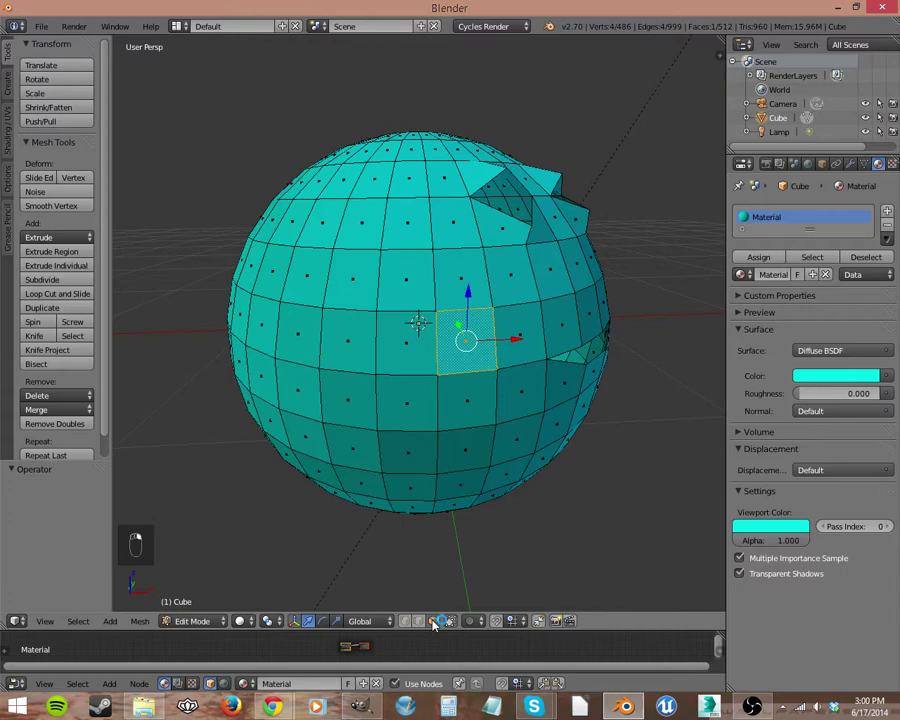
# - Try ripping the face and undo it, then split it off and delete the split vertices
pyautogui.press('v')
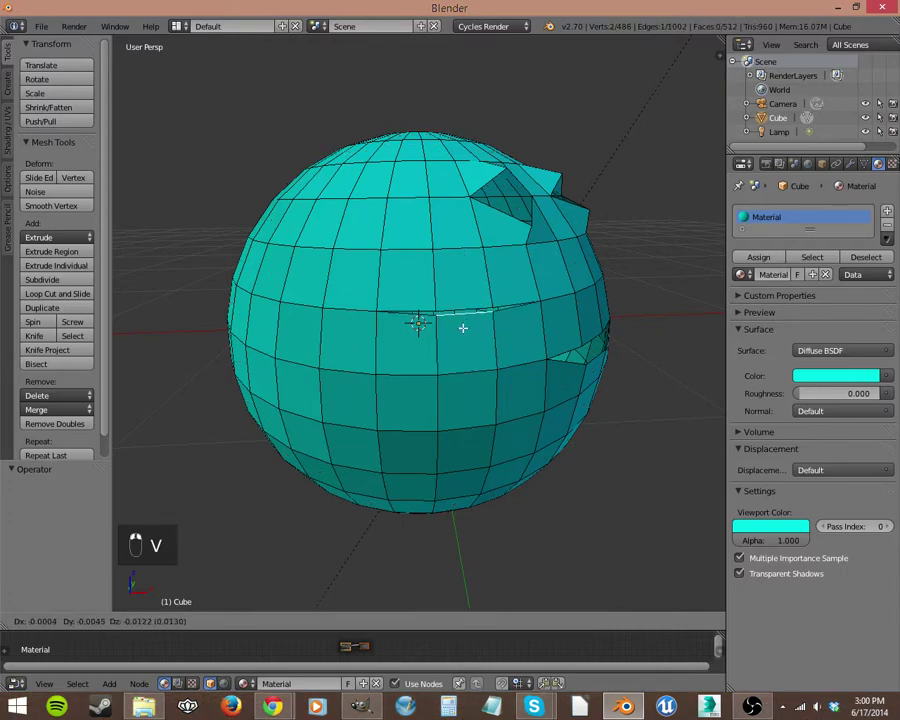
pyautogui.click(463, 355)
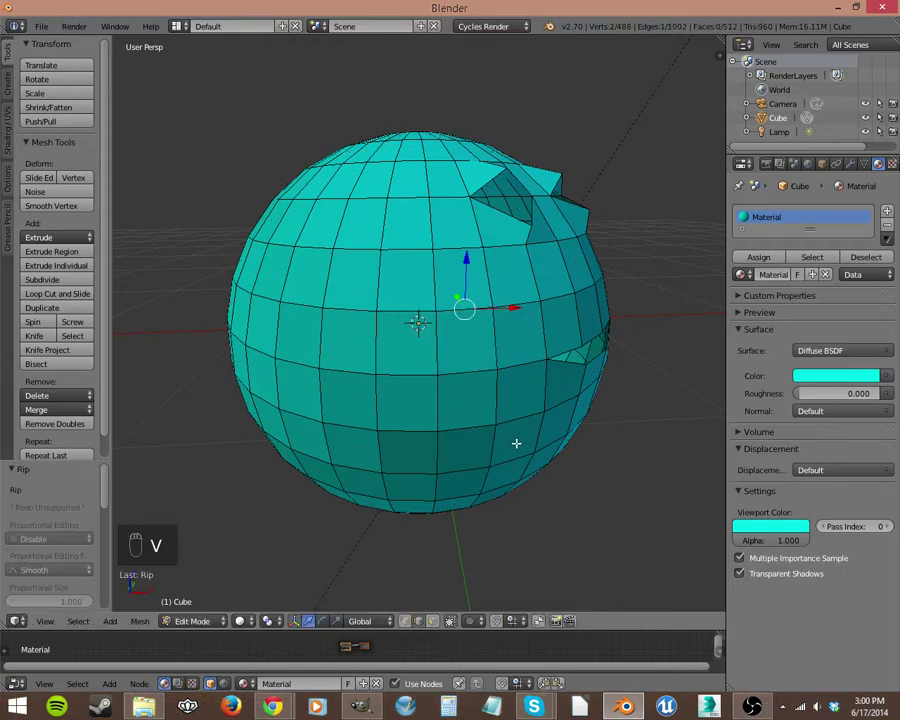
pyautogui.hotkey('ctrl', 'z')
pyautogui.hotkey('ctrl', 'z')
pyautogui.hotkey('ctrl', 'z')
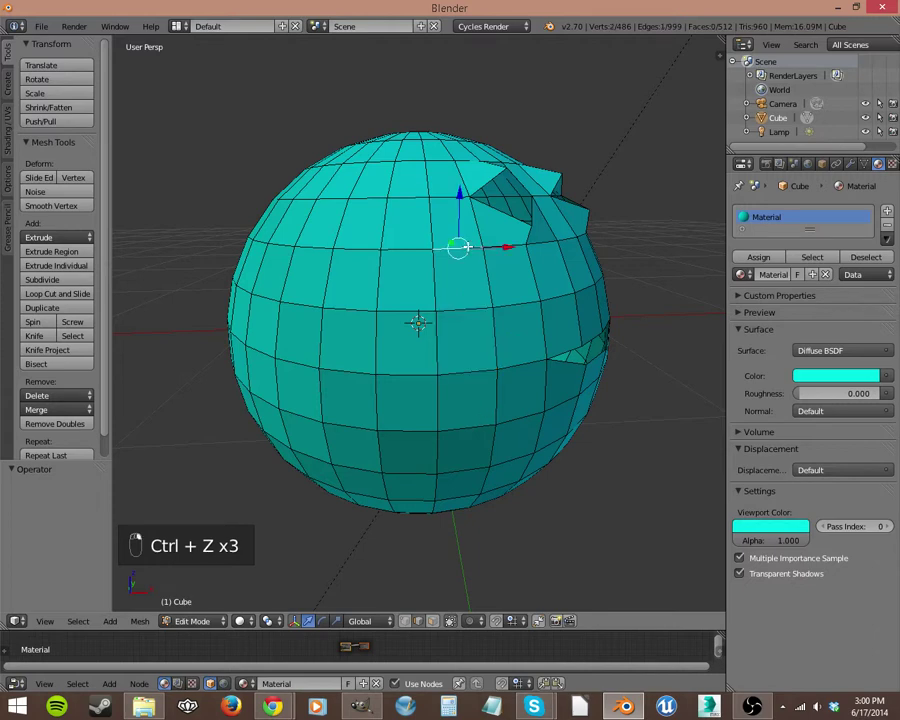
pyautogui.press('y')
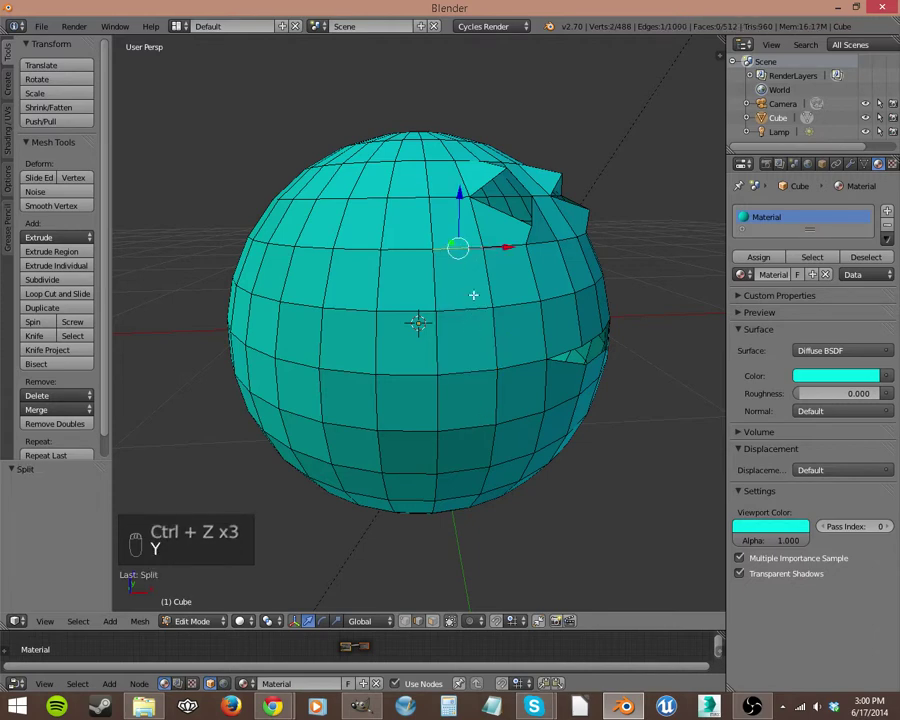
pyautogui.moveTo(453, 180); pyautogui.dragTo(455, 113)
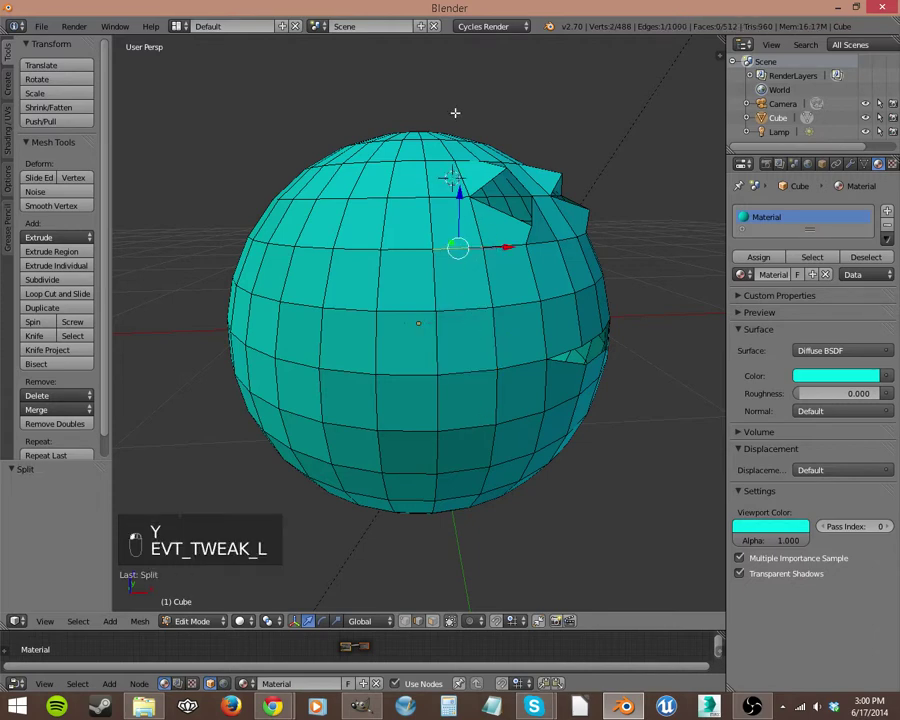
pyautogui.press('Delete')
pyautogui.click(450, 175)
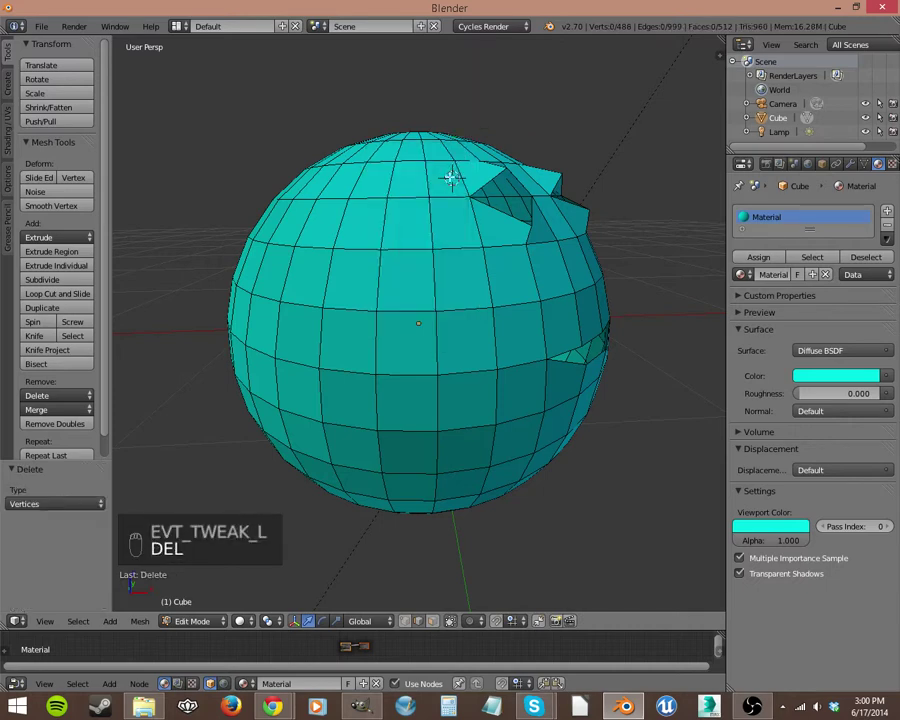
# - Split a front face off the sphere and move it -0.276 along Y
pyautogui.rightClick(491, 349)
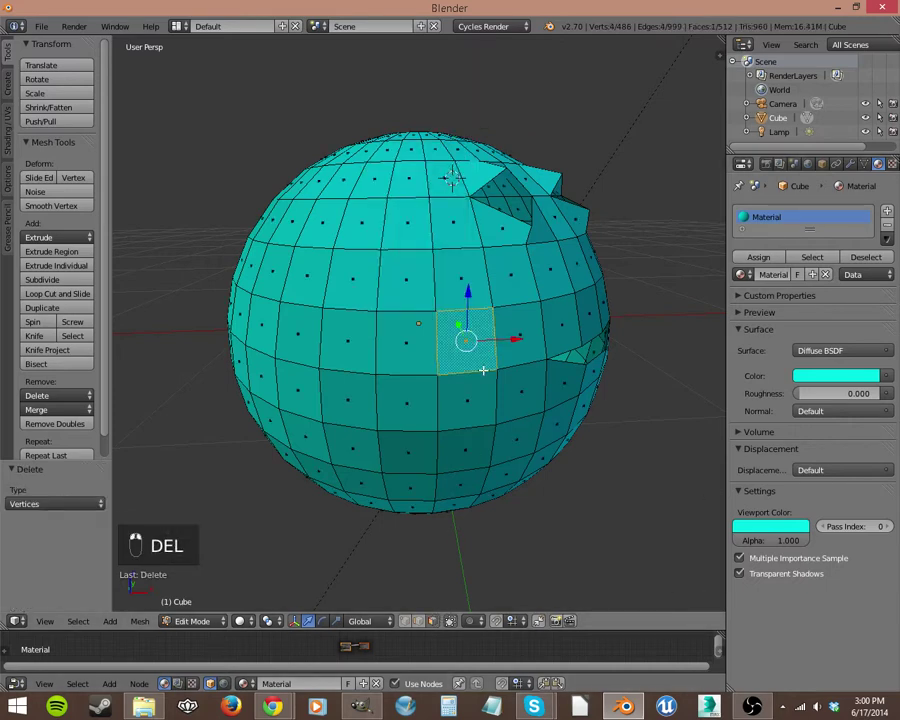
pyautogui.press('y')
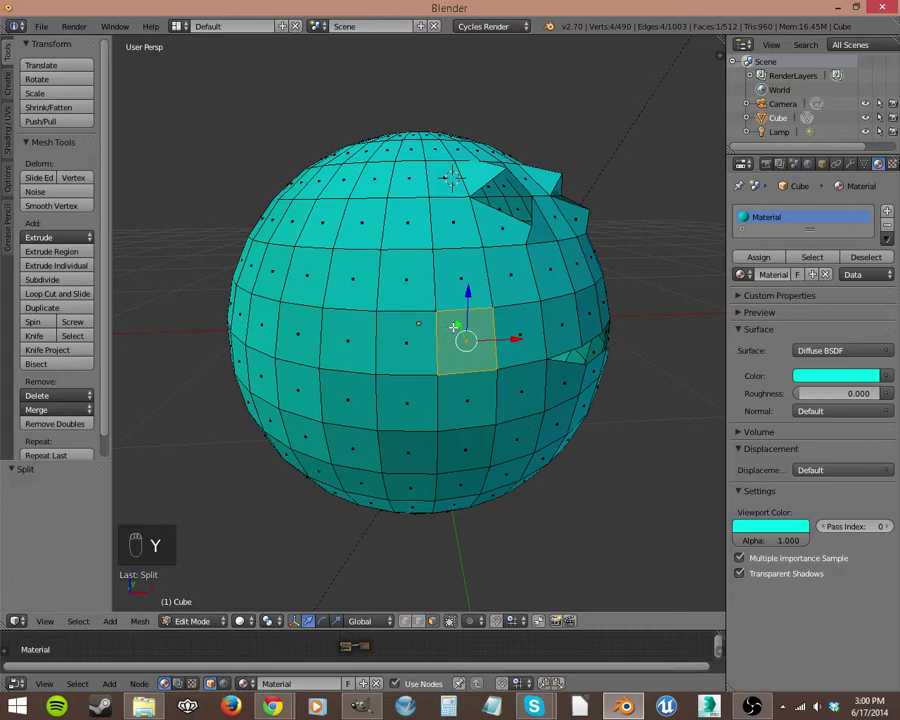
pyautogui.press('g')
pyautogui.press('y')
pyautogui.click(418, 456)
pyautogui.moveTo(418, 456); pyautogui.dragTo(356, 474, button='middle')
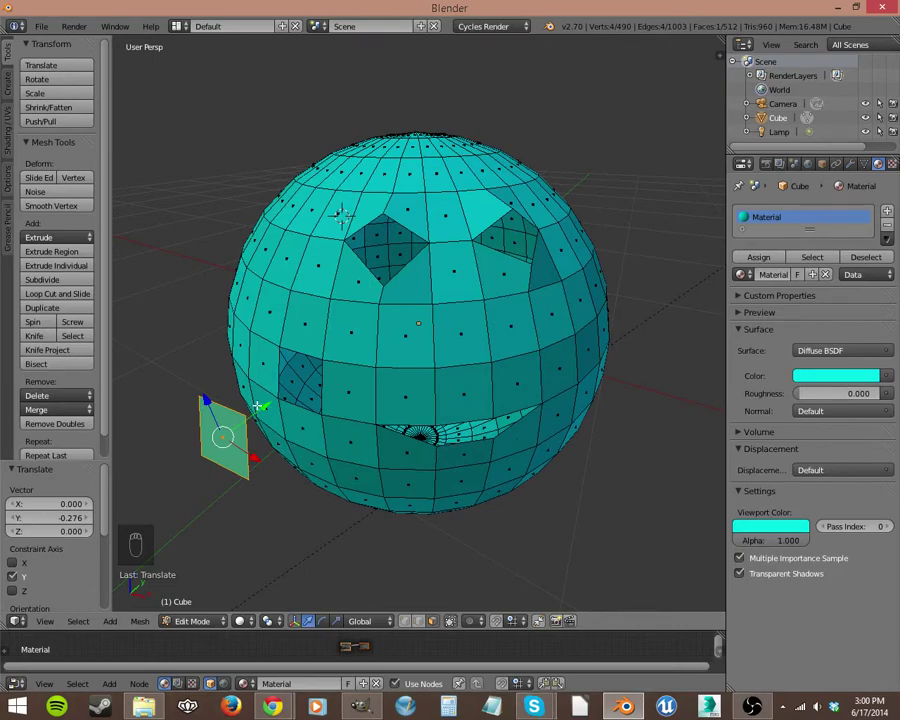
# - Undo the face move, then rip the edge above the mouth and lower it into a slit
pyautogui.hotkey('ctrl', 'z')
pyautogui.hotkey('ctrl', 'z')
pyautogui.hotkey('ctrl', 'z')
pyautogui.moveTo(350, 332); pyautogui.dragTo(435, 378, button='right')
pyautogui.rightClick(477, 360)
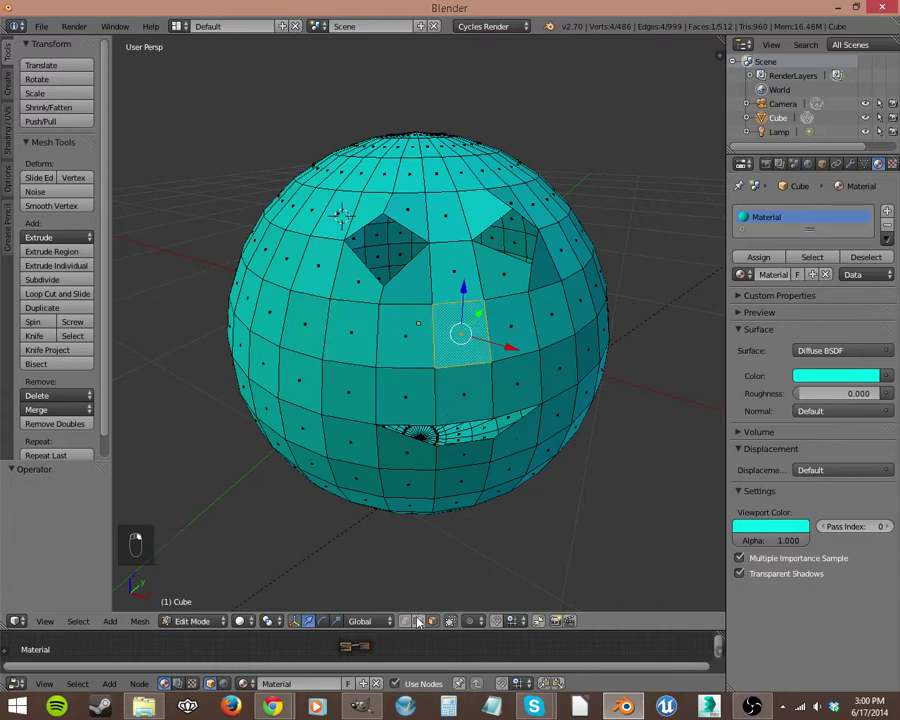
pyautogui.click(418, 621)
pyautogui.rightClick(466, 360)
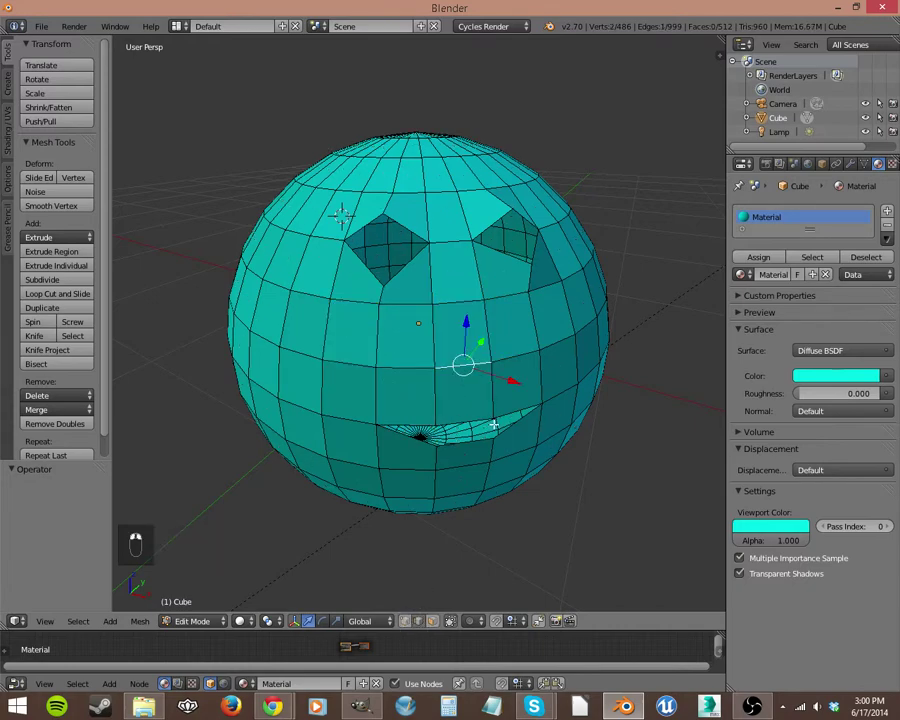
pyautogui.press('v')
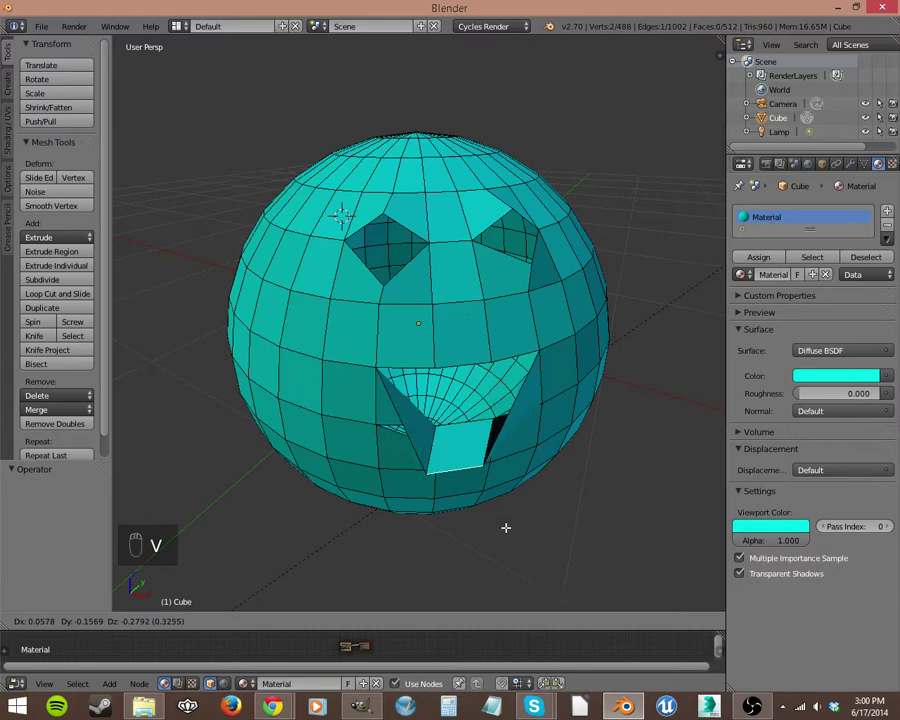
pyautogui.rightClick(449, 487)
pyautogui.moveTo(459, 326); pyautogui.dragTo(466, 342)
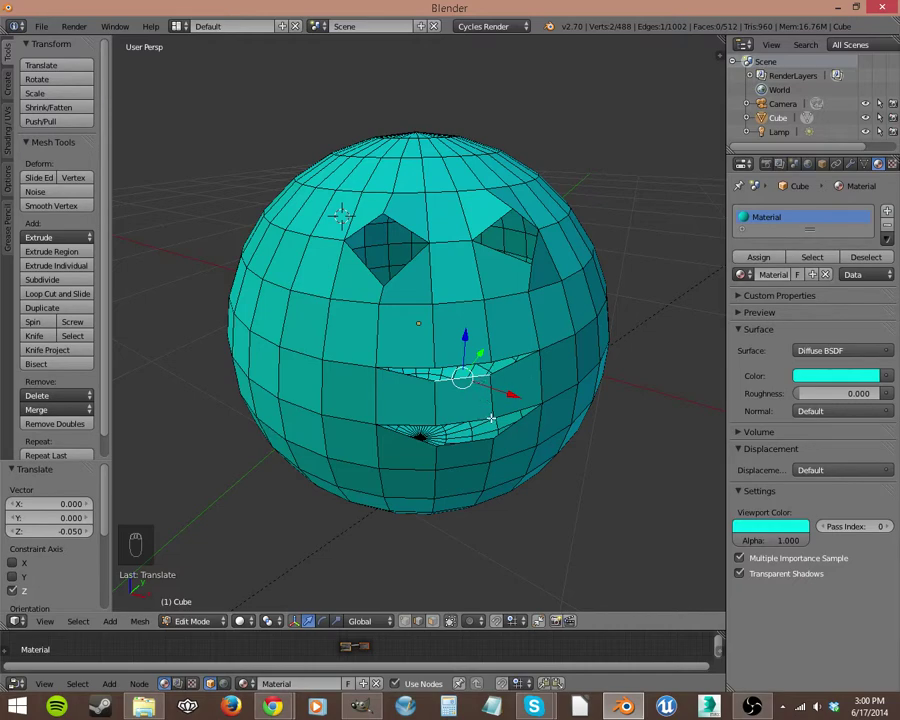
# - Split a face off the sphere's side and pull it -0.216 along Y
pyautogui.moveTo(245, 366); pyautogui.dragTo(363, 342, button='middle')
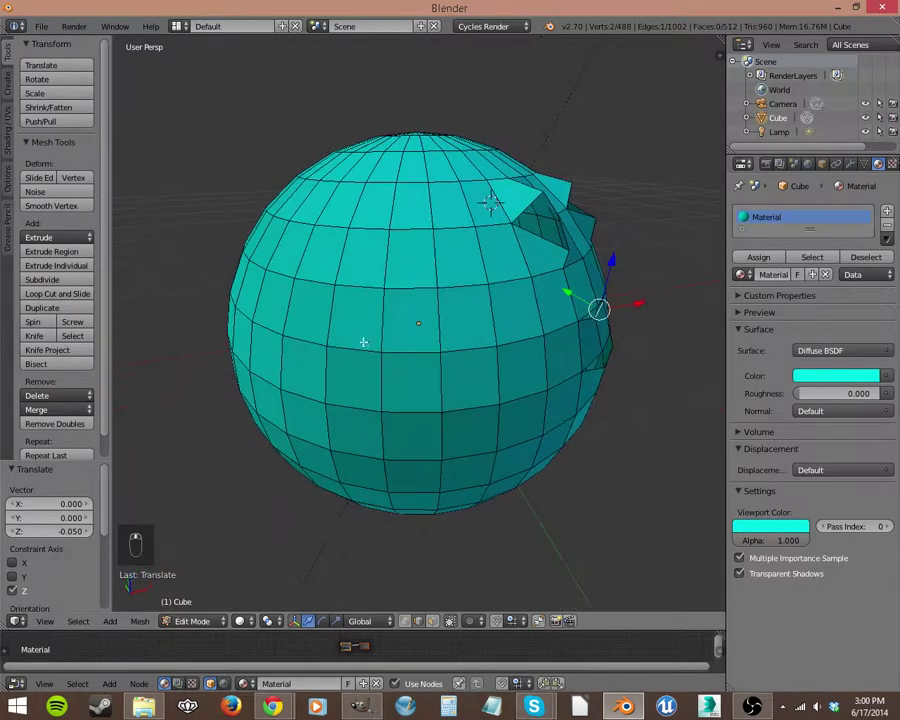
pyautogui.click(432, 621)
pyautogui.click(419, 331)
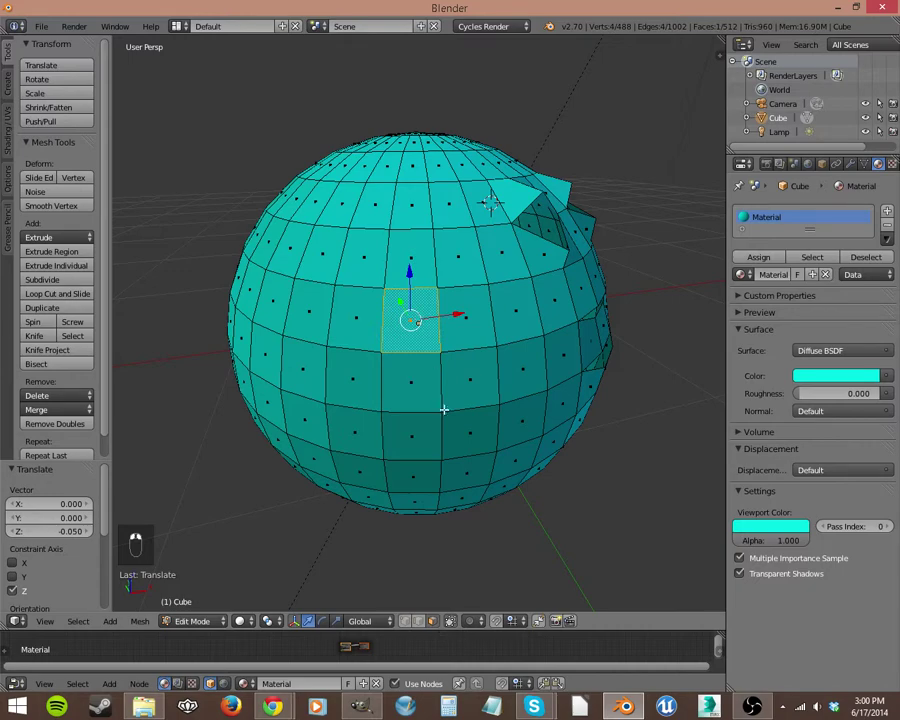
pyautogui.moveTo(443, 410); pyautogui.dragTo(412, 438, button='middle')
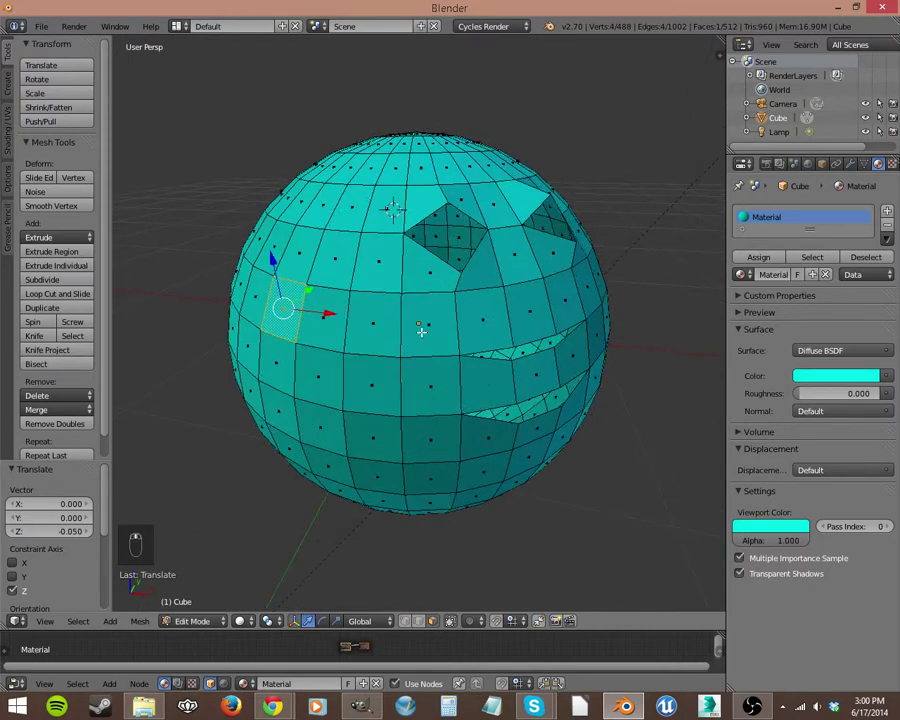
pyautogui.press('y')
pyautogui.moveTo(303, 298); pyautogui.dragTo(241, 476)
pyautogui.moveTo(241, 476); pyautogui.dragTo(369, 432, button='middle')
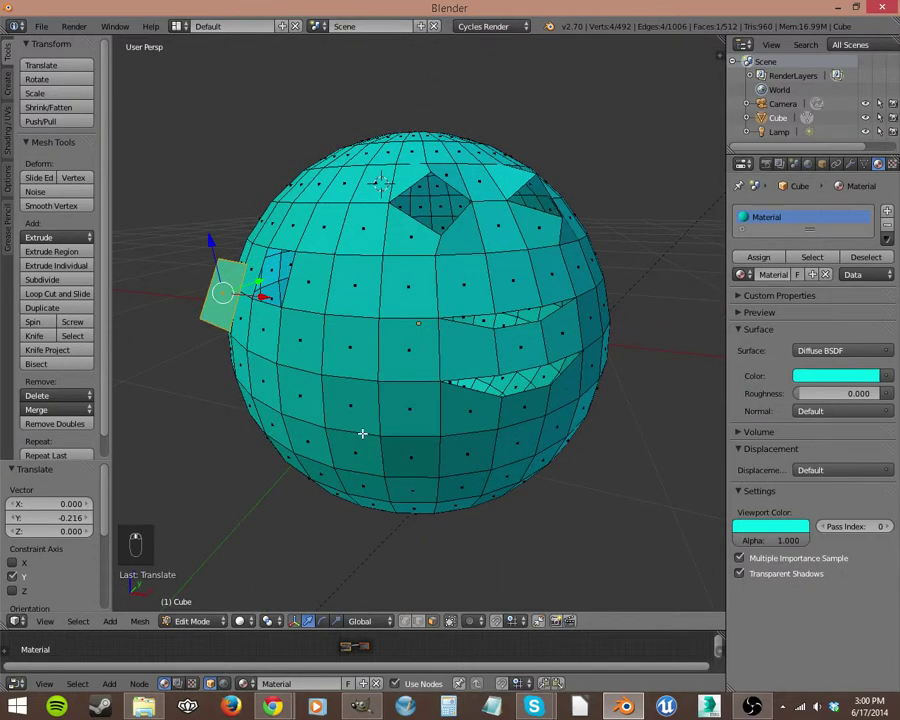